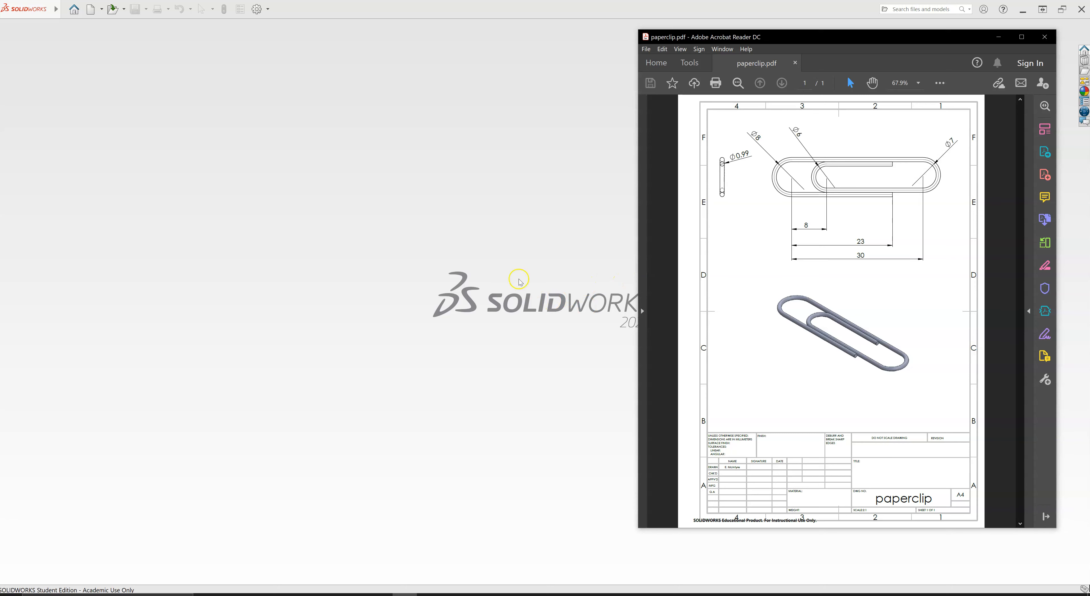
# - Create a new Part document in SOLIDWORKS
pyautogui.click(475, 267)
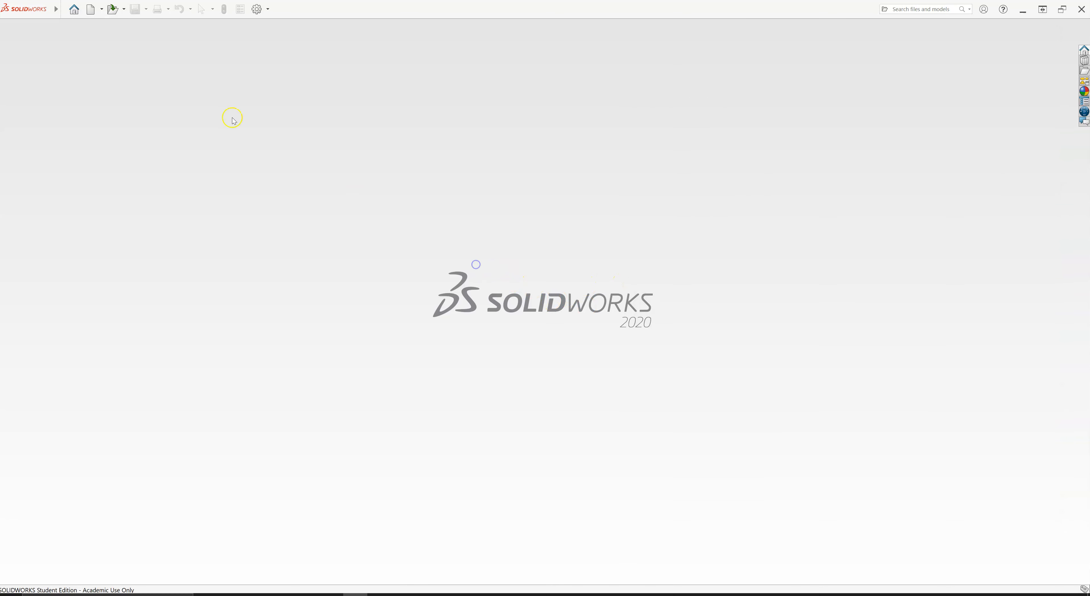
pyautogui.click(91, 8)
pyautogui.click(367, 178)
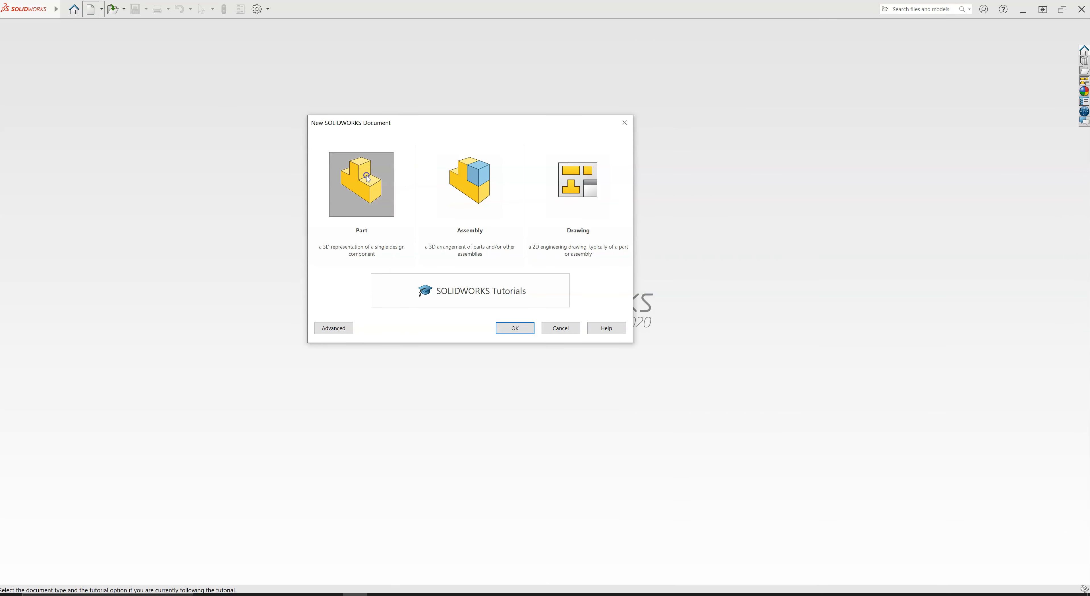
pyautogui.doubleClick(366, 176)
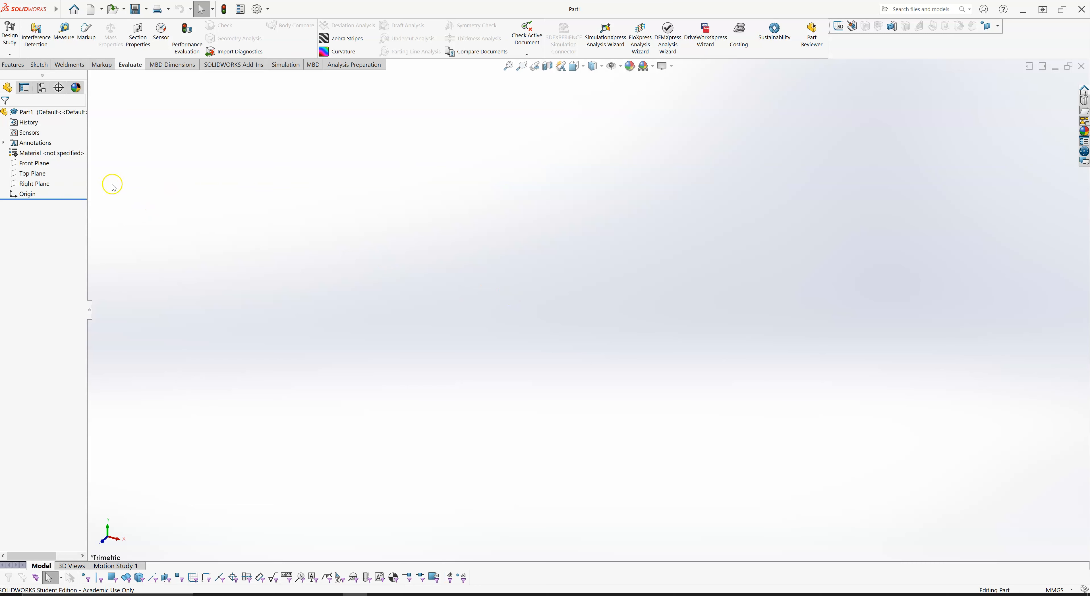
# - Start a new sketch on the Top Plane and move the paperclip PDF out of the way
pyautogui.click(29, 178)
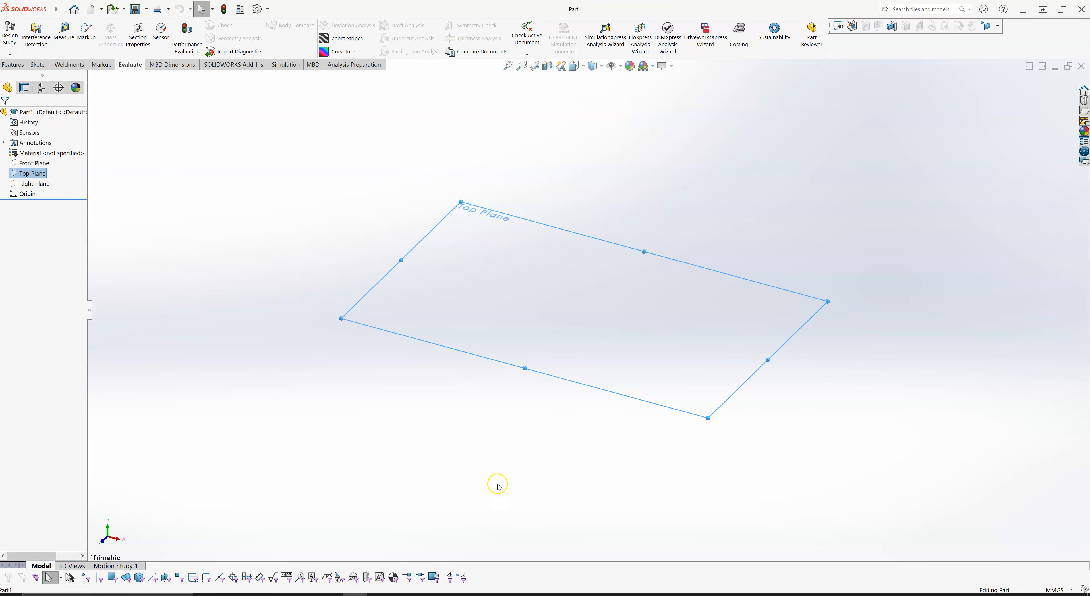
pyautogui.hotkey('alt', 'Tab')
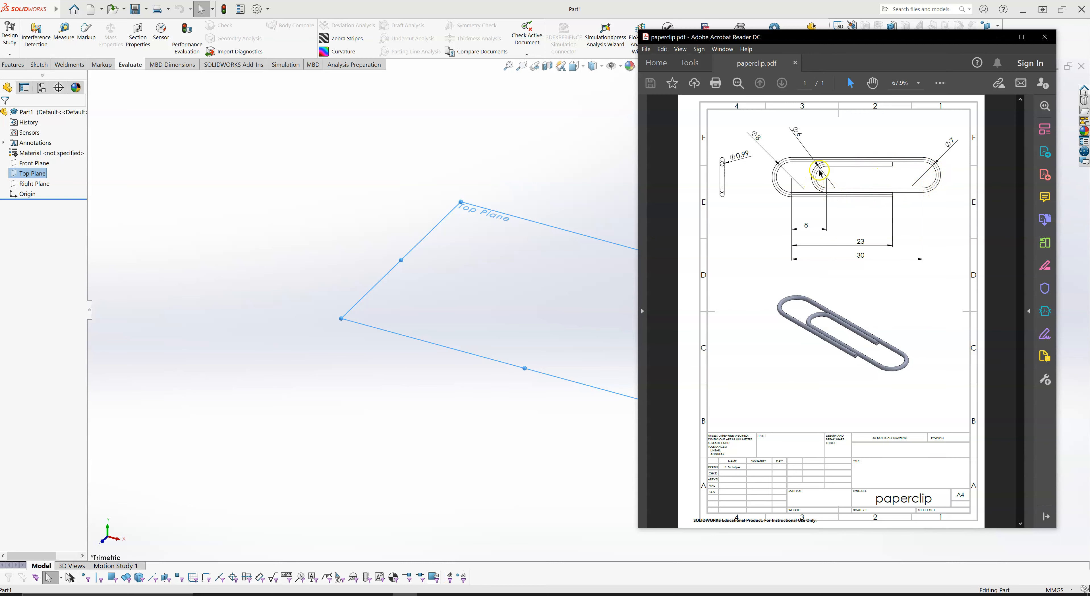
pyautogui.moveTo(804, 37); pyautogui.dragTo(0, 381)
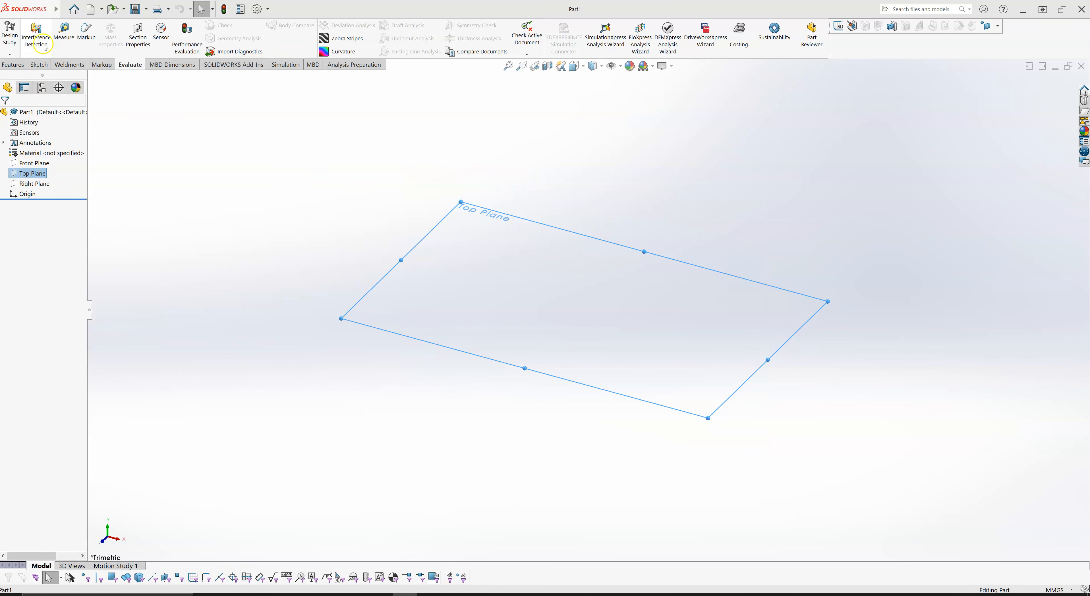
pyautogui.click(39, 64)
pyautogui.click(9, 33)
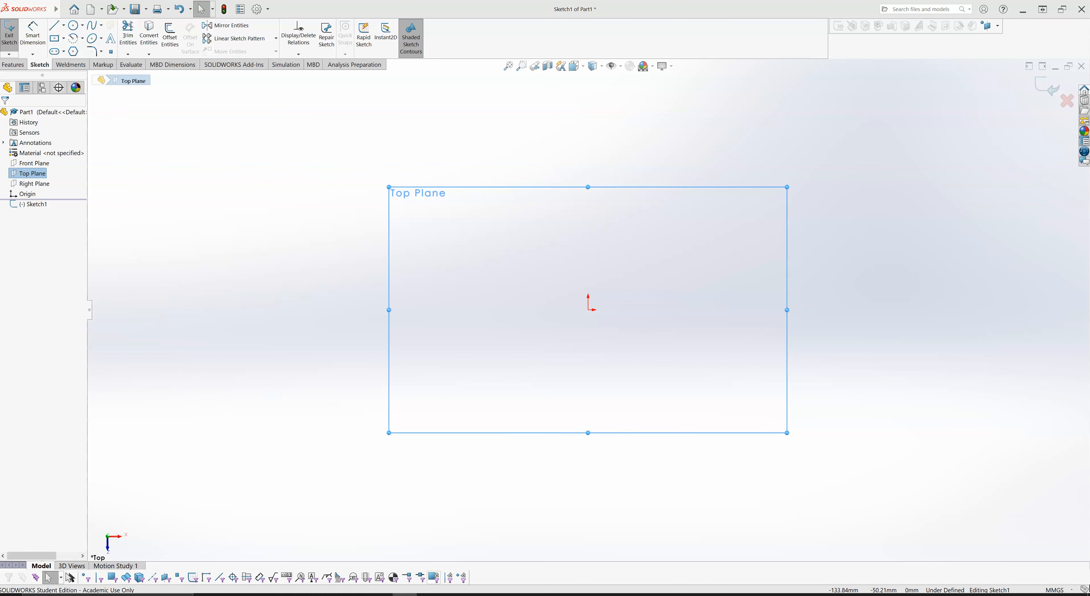
# - Place the paperclip PDF drawing over the sketch window and open the Snipping Tool
pyautogui.moveTo(0, 271); pyautogui.dragTo(889, 73)
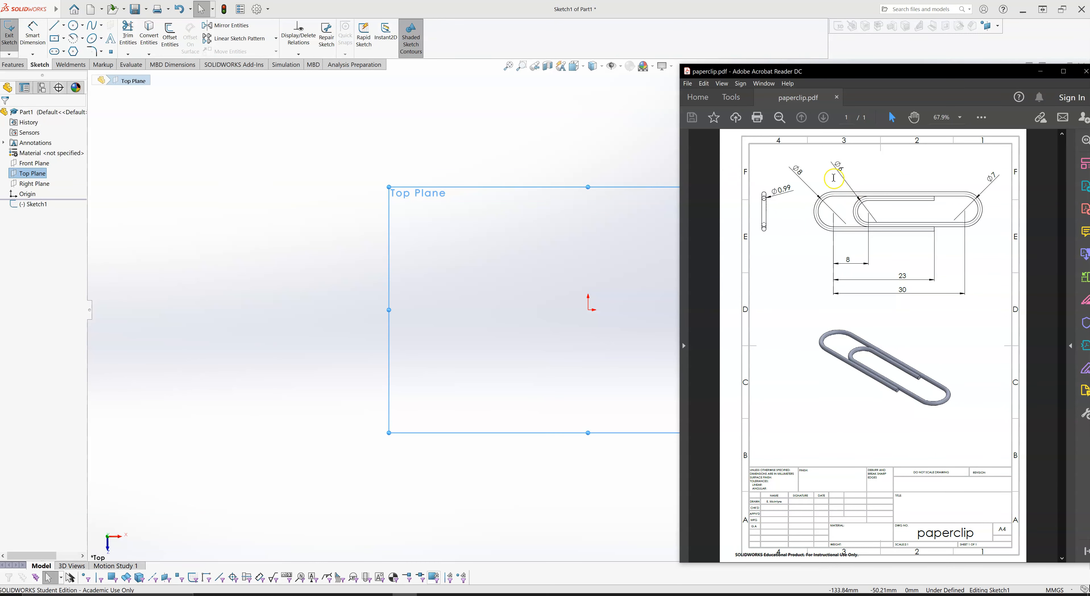
pyautogui.click(68, 595)
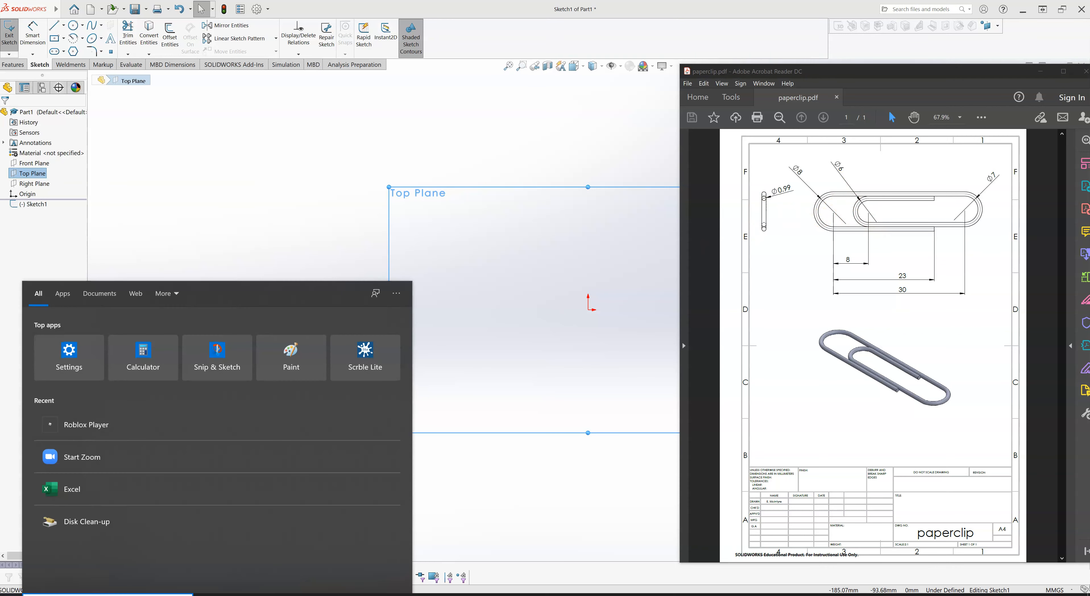
pyautogui.write('snip')
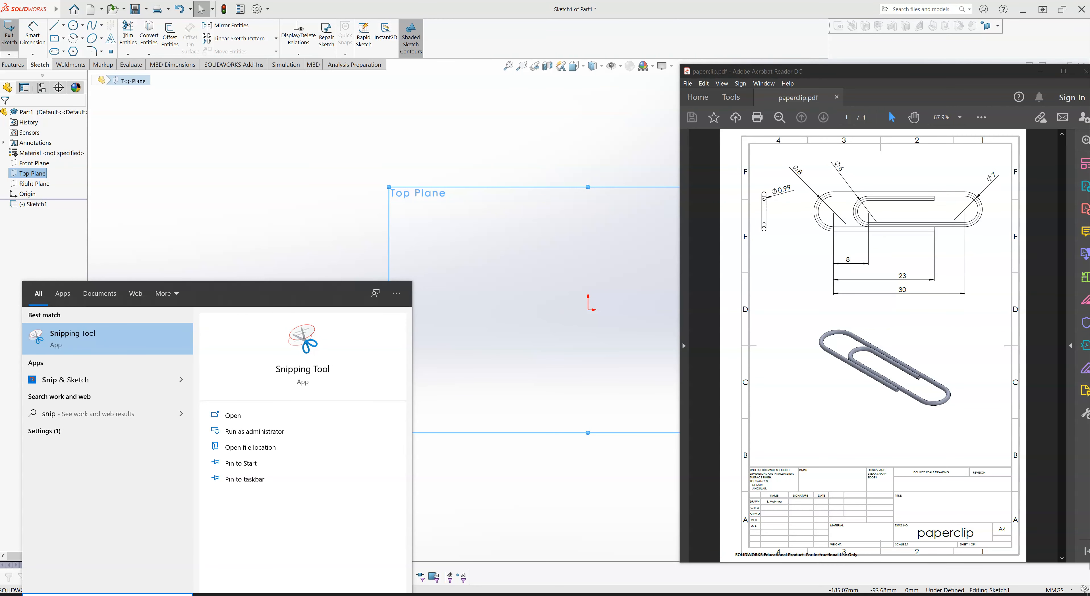
pyautogui.click(87, 341)
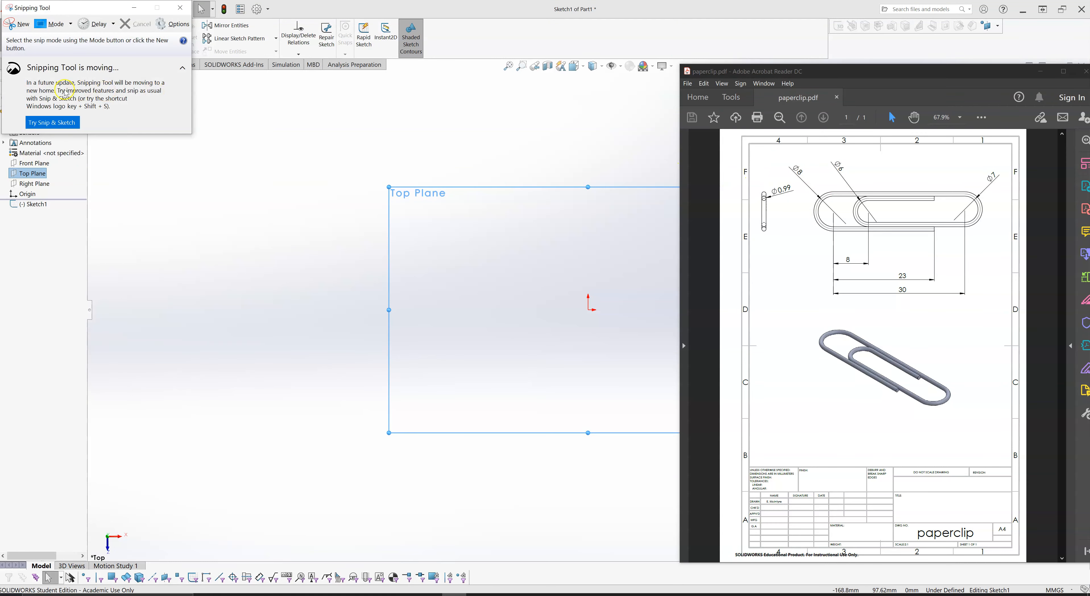
# - Capture the dimensioned paperclip views, without the isometric view, from the PDF and copy the snip
pyautogui.click(22, 29)
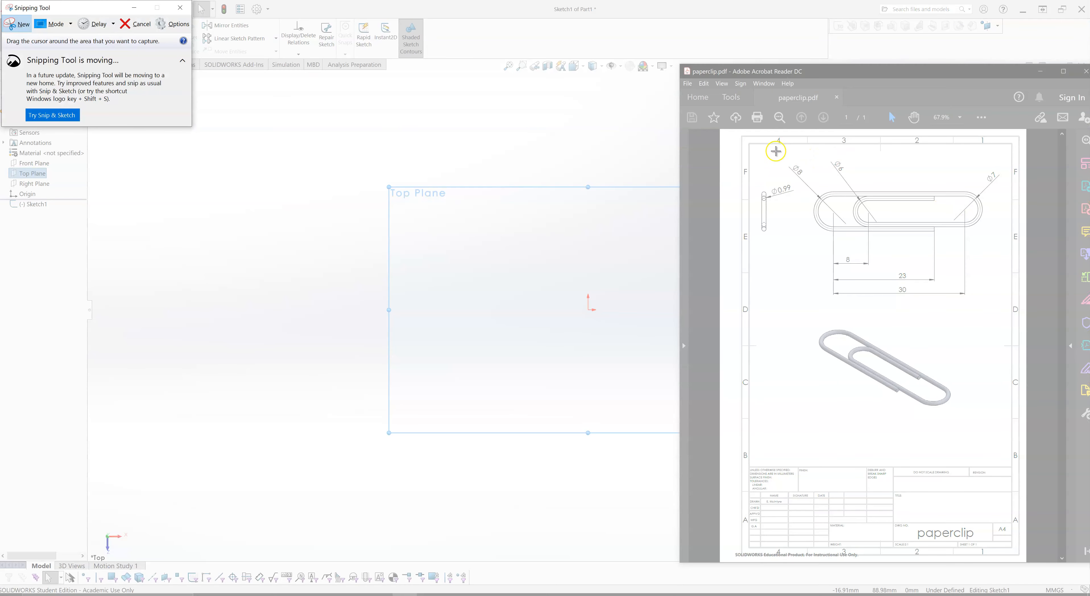
pyautogui.moveTo(756, 157)
pyautogui.mouseDown()
pyautogui.moveTo(998, 319)
pyautogui.moveTo(1004, 309)
pyautogui.mouseUp()
pyautogui.rightClick(840, 204)
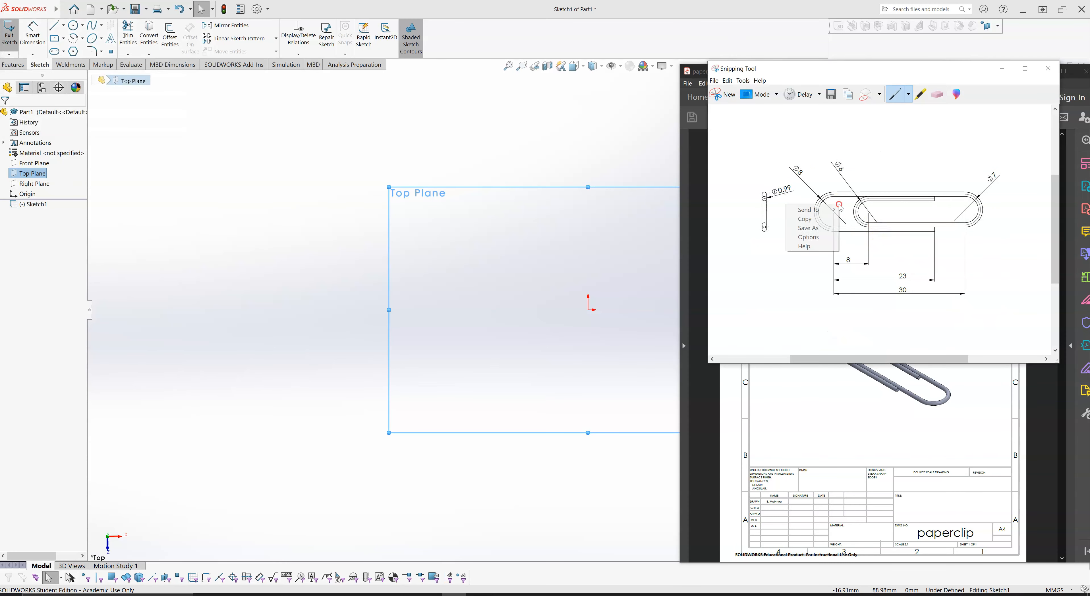
pyautogui.click(834, 217)
# - Switch back to SOLIDWORKS and paste the captured drawing into the Top Plane sketch, placing it up and left of the origin
pyautogui.click(634, 165)
pyautogui.click(638, 210)
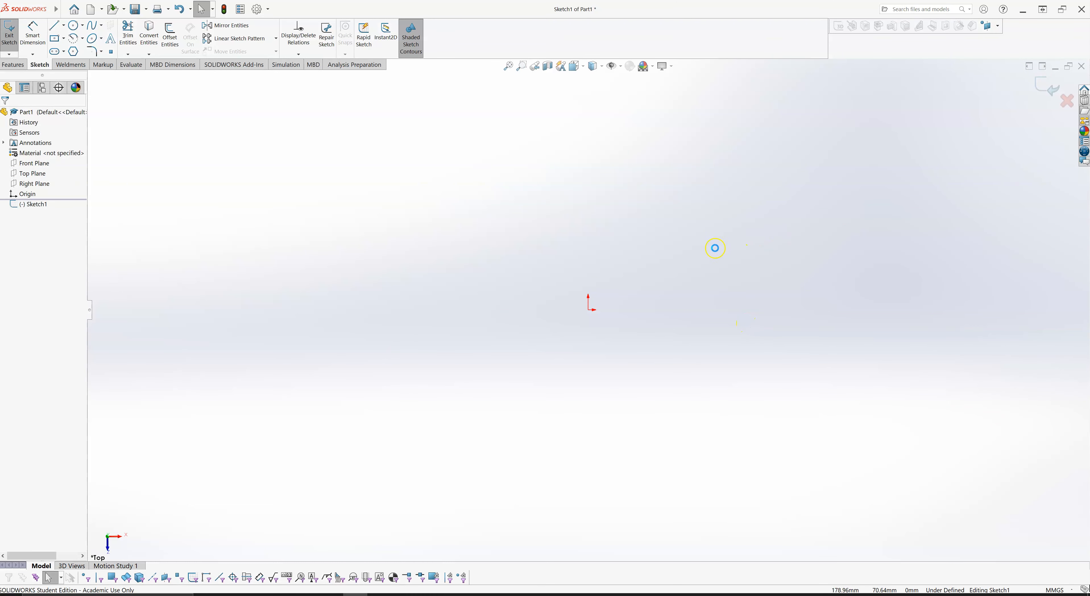
pyautogui.hotkey('ctrl', 'v')
pyautogui.moveTo(380, 215); pyautogui.dragTo(574, 276)
# - Reposition the pasted drawing image so it stays clear of the sketch origin
pyautogui.scroll(-2, 762, 308)
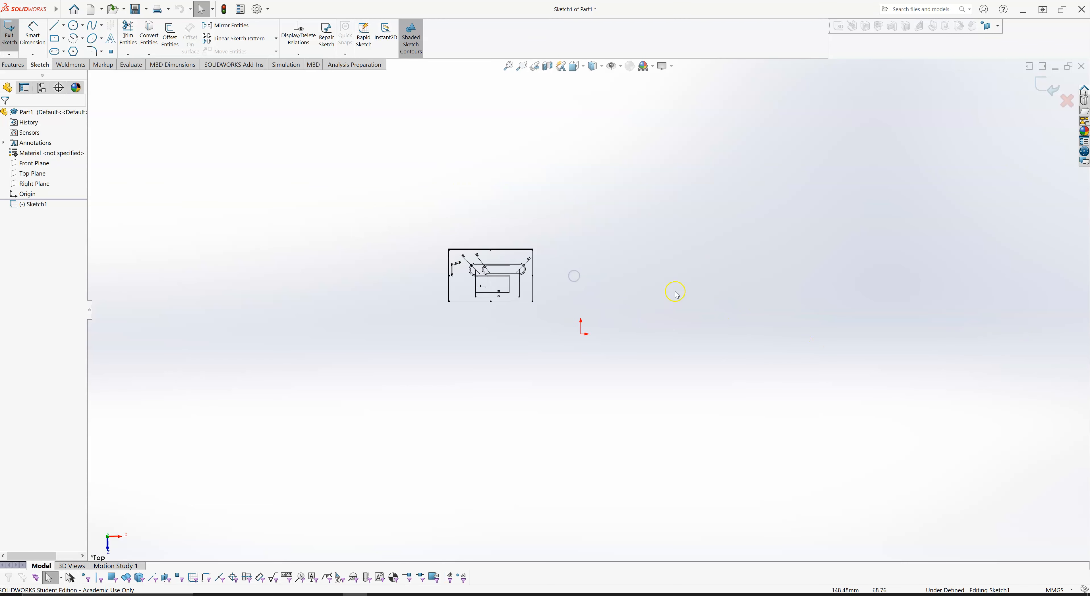
pyautogui.scroll(-1, 675, 294)
pyautogui.scroll(-1, 660, 308)
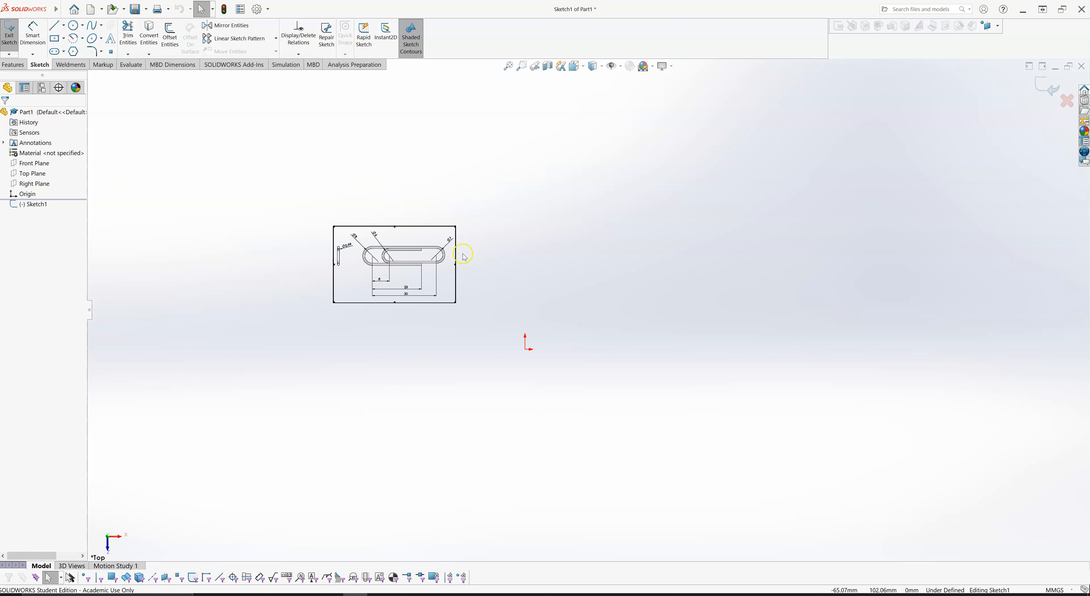
pyautogui.moveTo(414, 236); pyautogui.dragTo(451, 277)
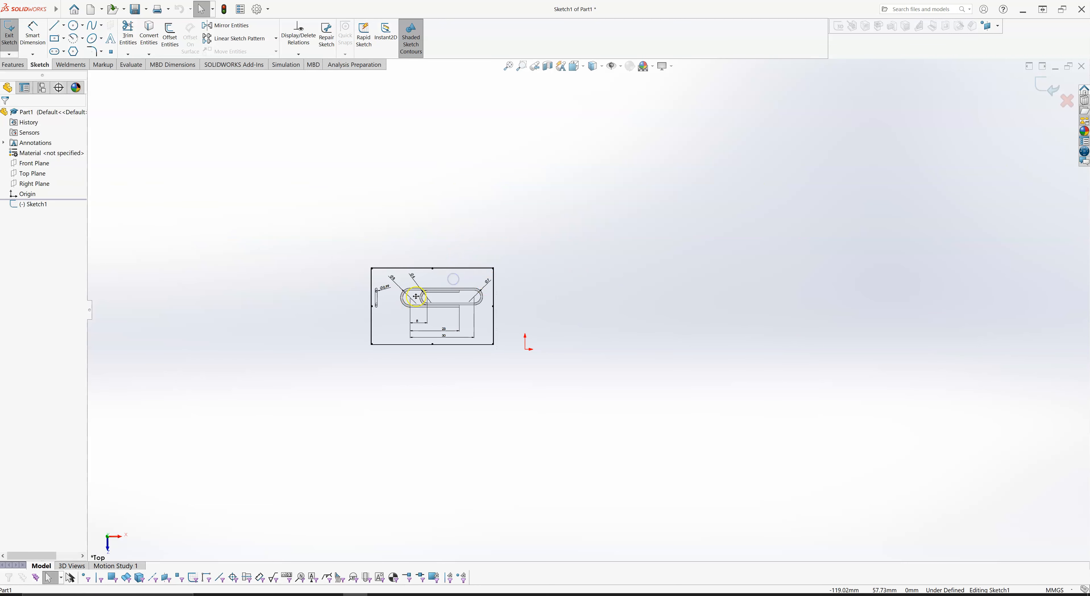
pyautogui.scroll(-6, 468, 297)
pyautogui.scroll(-3, 427, 283)
pyautogui.scroll(2, 428, 283)
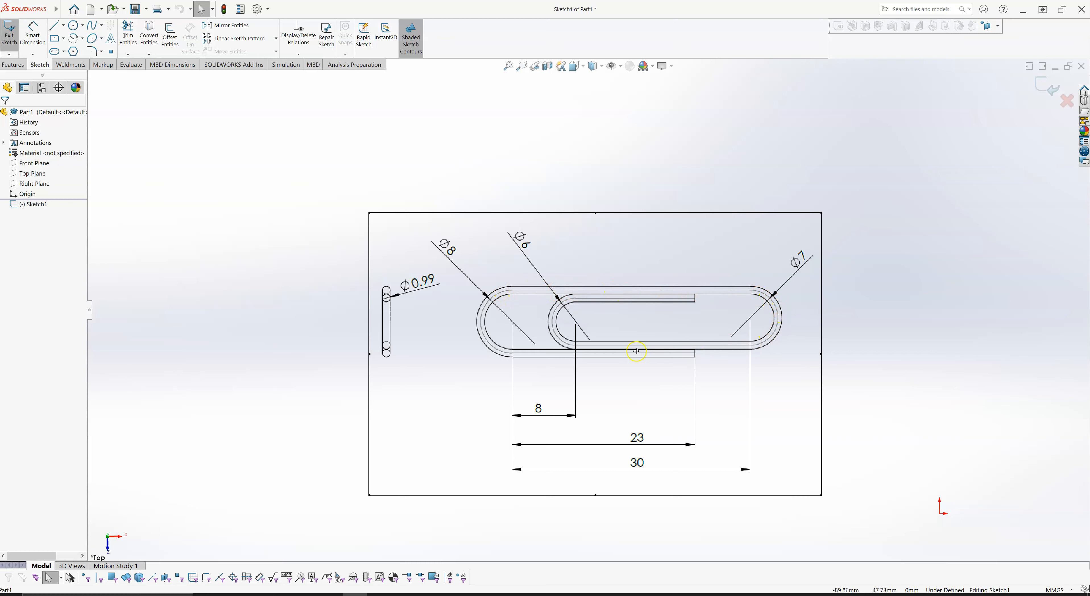
pyautogui.moveTo(671, 254); pyautogui.dragTo(563, 138)
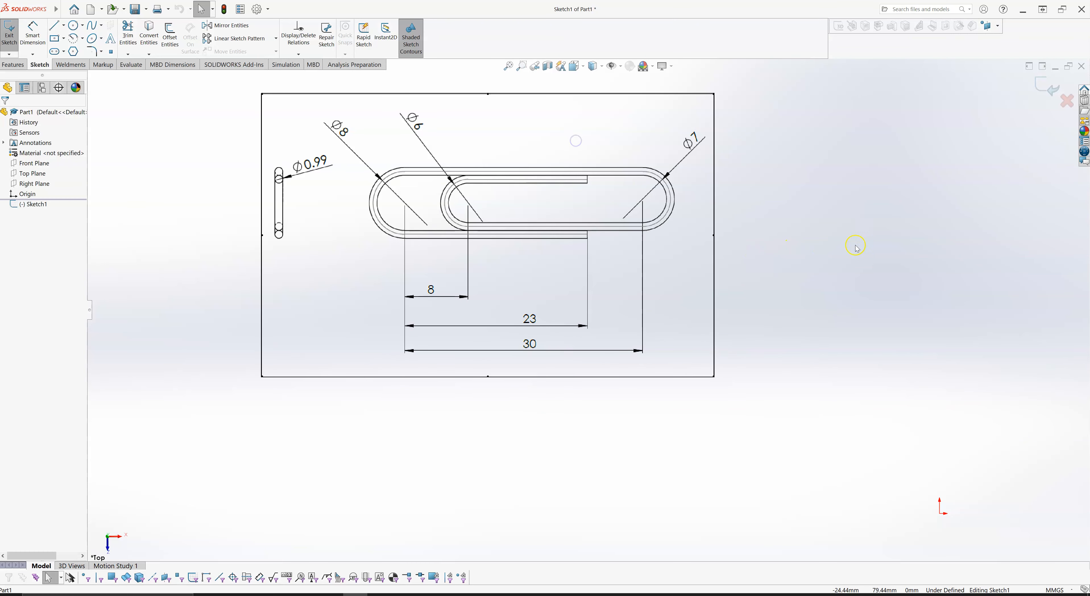
# - Sketch a circle of about 34 mm radius centred on the origin
pyautogui.scroll(4, 851, 289)
pyautogui.scroll(-1, 912, 308)
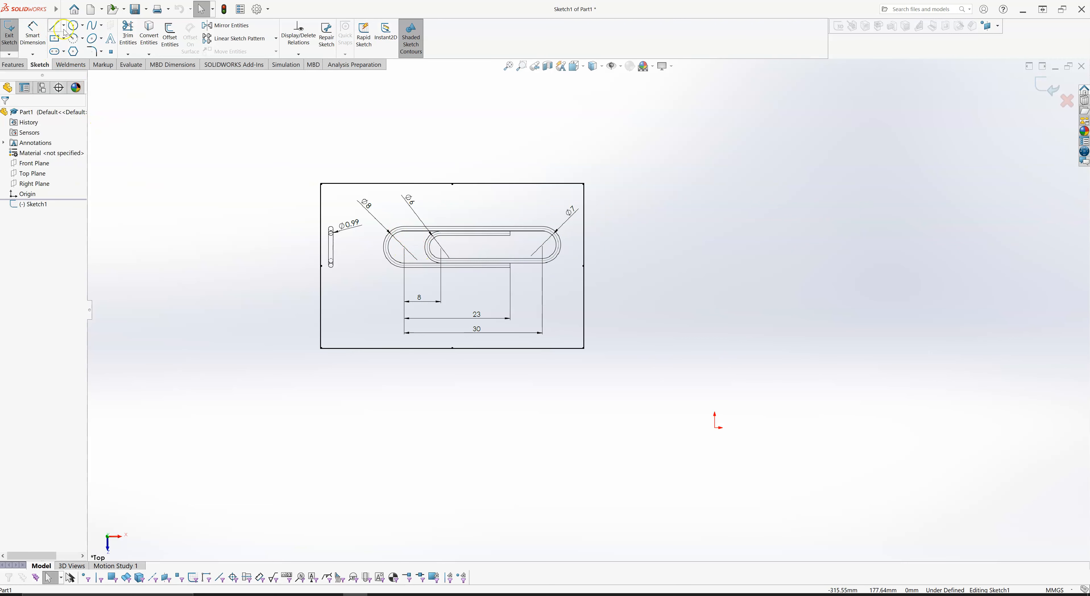
pyautogui.click(73, 26)
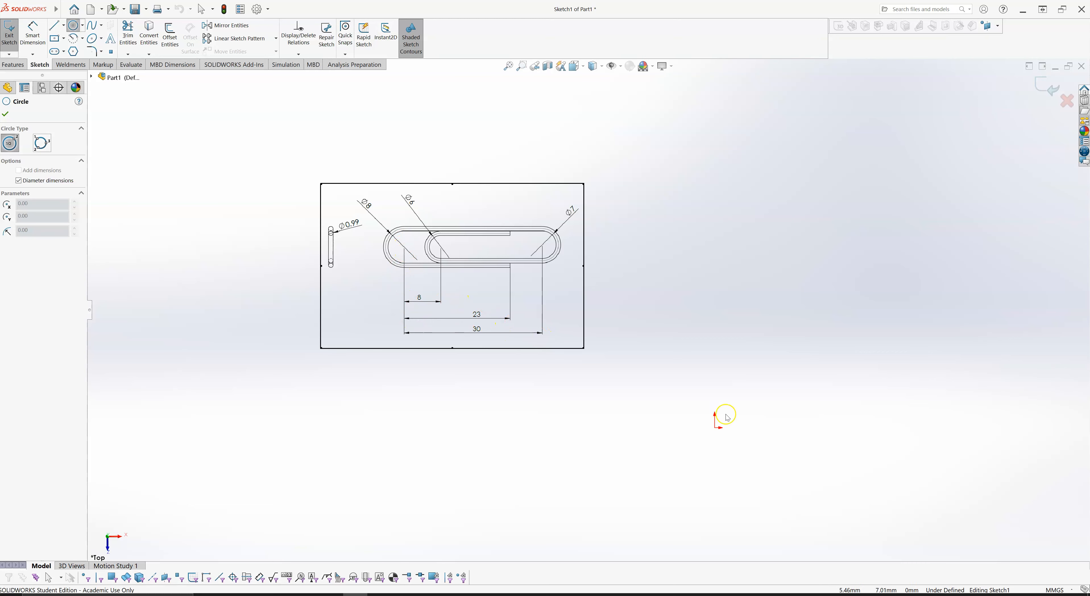
pyautogui.click(715, 429)
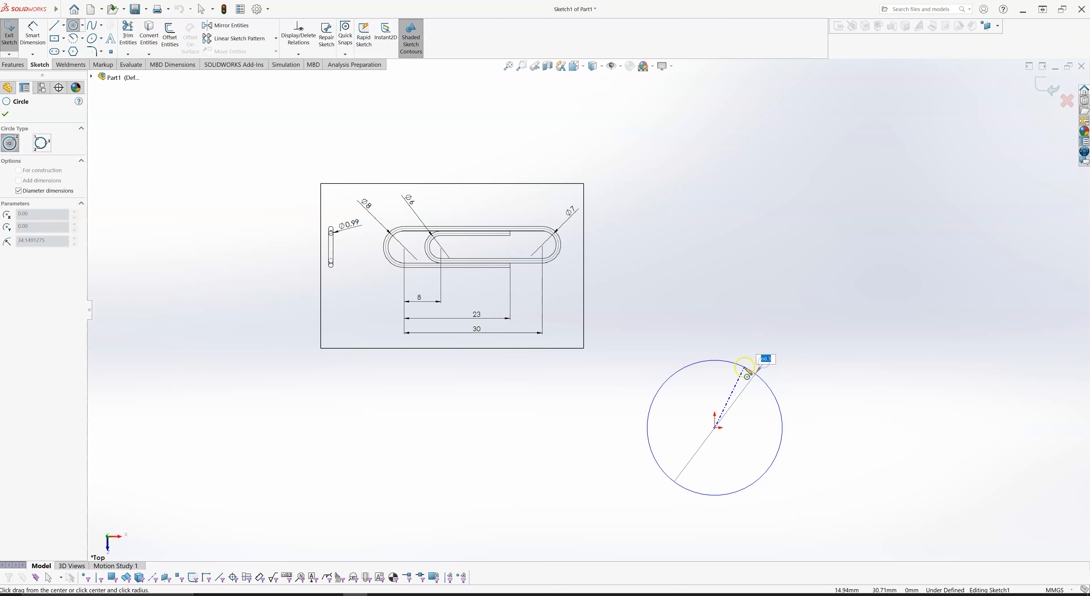
pyautogui.click(745, 370)
pyautogui.press('z')
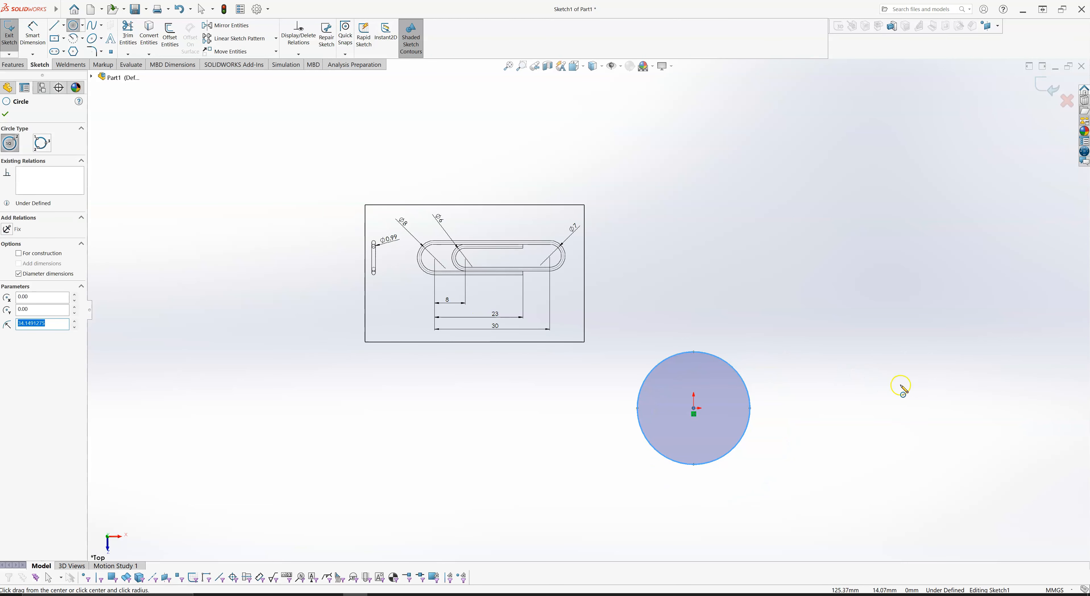
# - Sketch a second circle of about 33 mm radius, level with the origin and centred about 118 mm to its right
pyautogui.scroll(2, 944, 415)
pyautogui.scroll(-1, 946, 399)
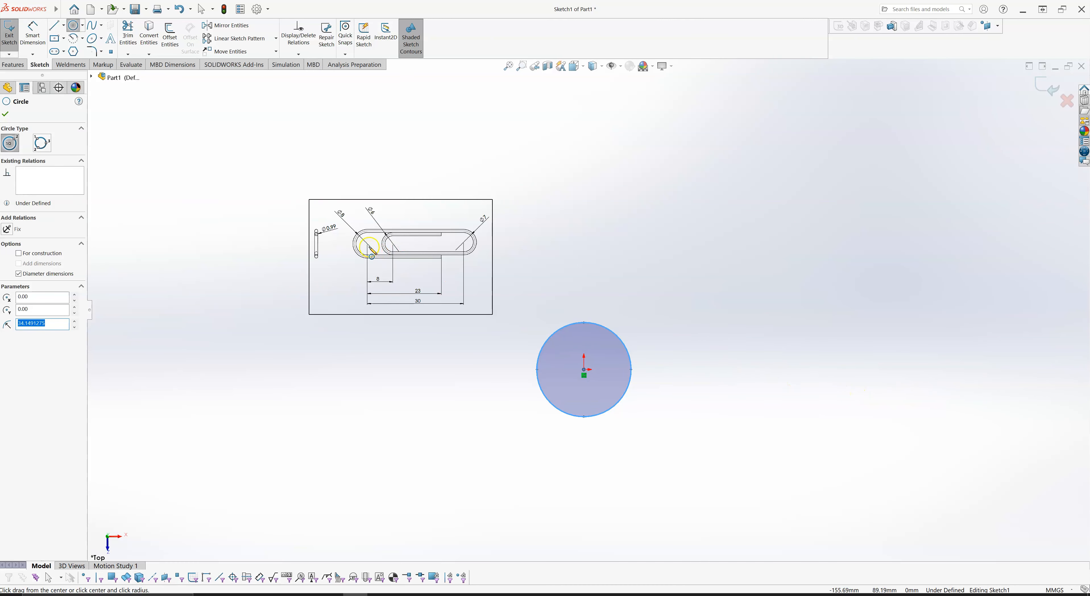
pyautogui.scroll(-1, 397, 250)
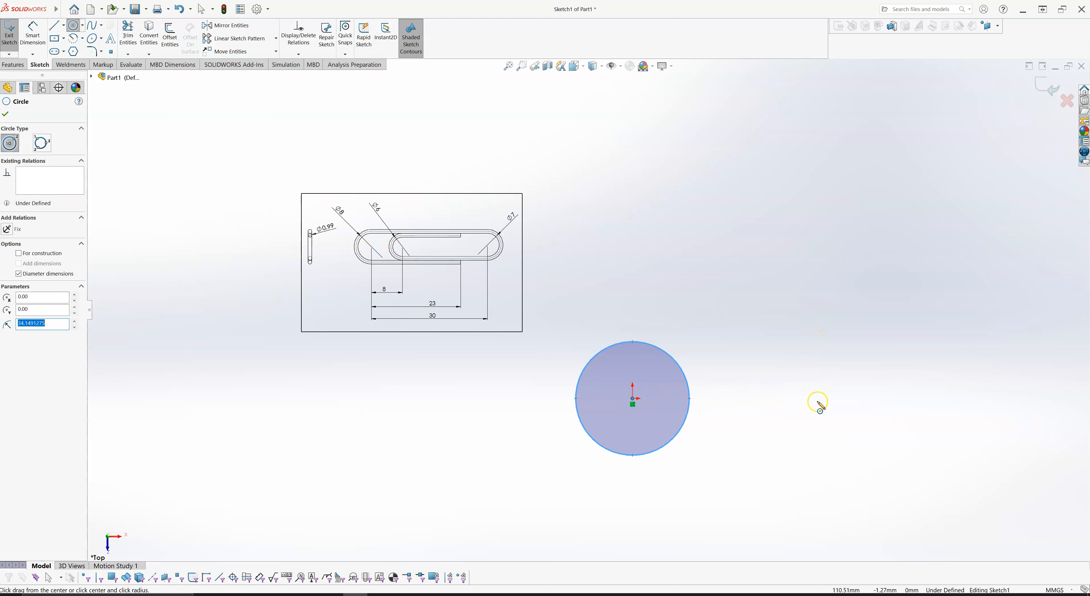
pyautogui.click(829, 398)
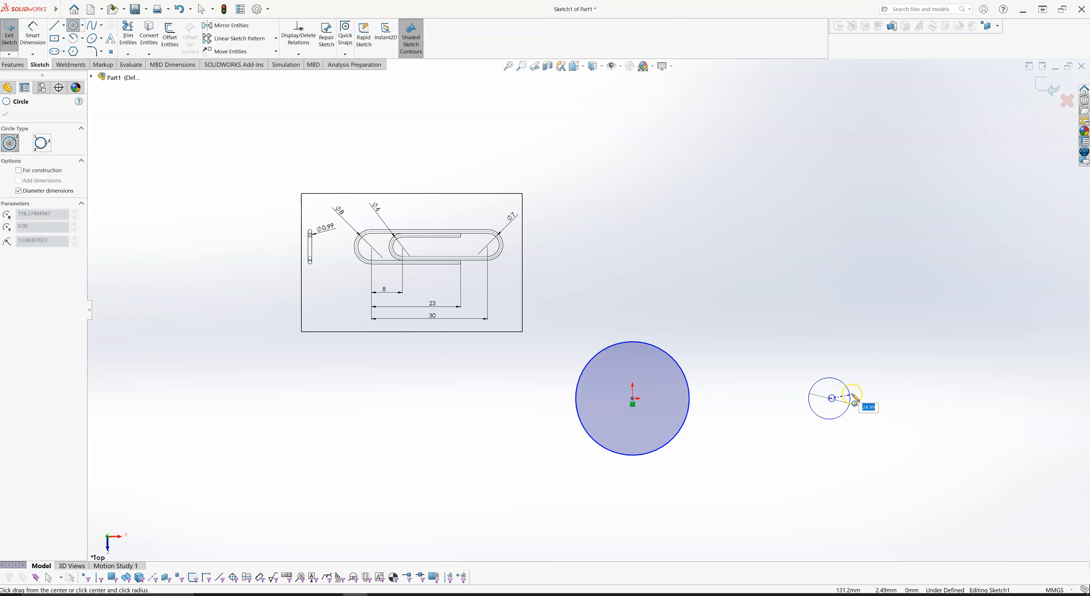
pyautogui.click(883, 383)
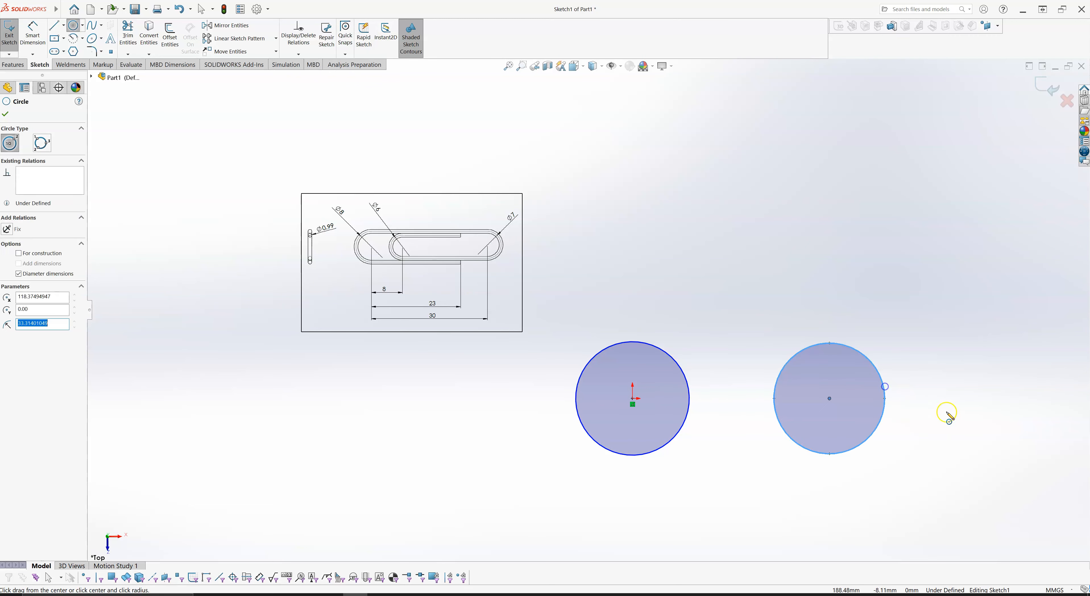
pyautogui.press('Escape')
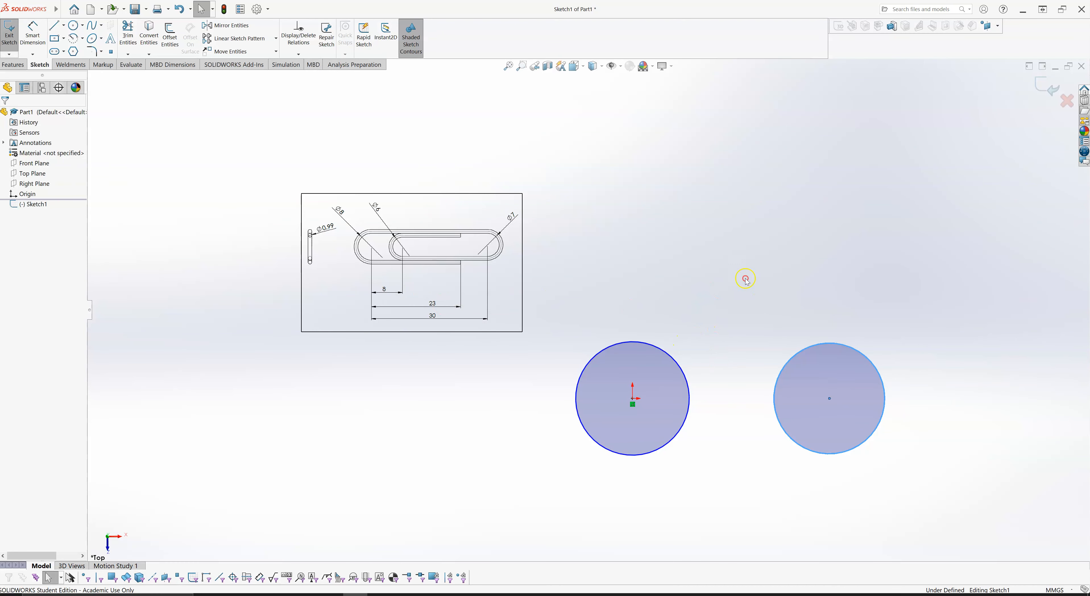
# - Dimension the horizontal distance between the two circle centres and set it to 8 mm
pyautogui.moveTo(746, 280); pyautogui.dragTo(746, 214, button='right')
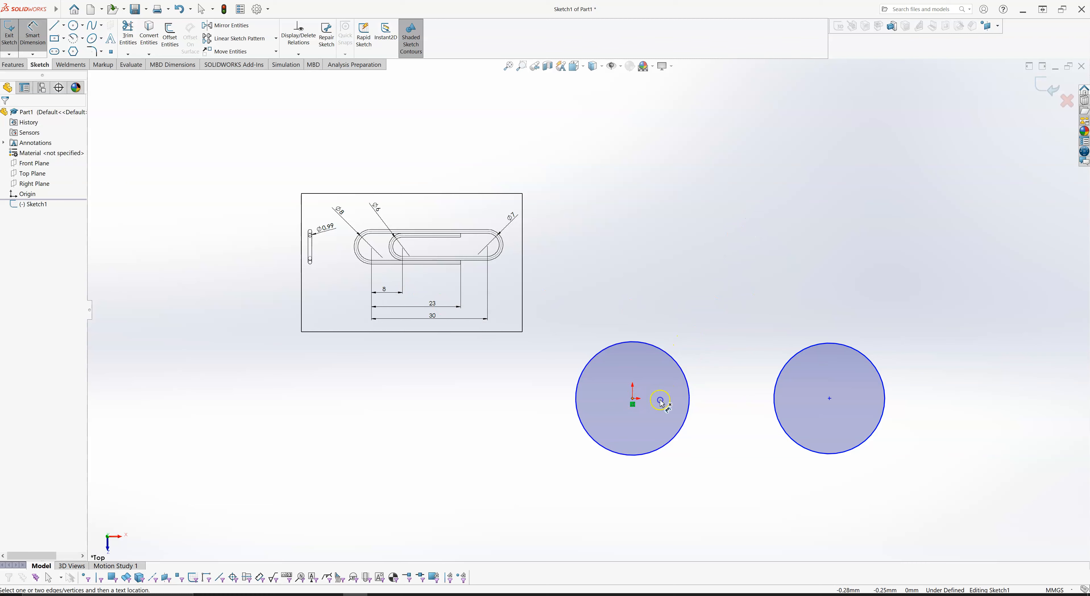
pyautogui.click(661, 402)
pyautogui.click(829, 398)
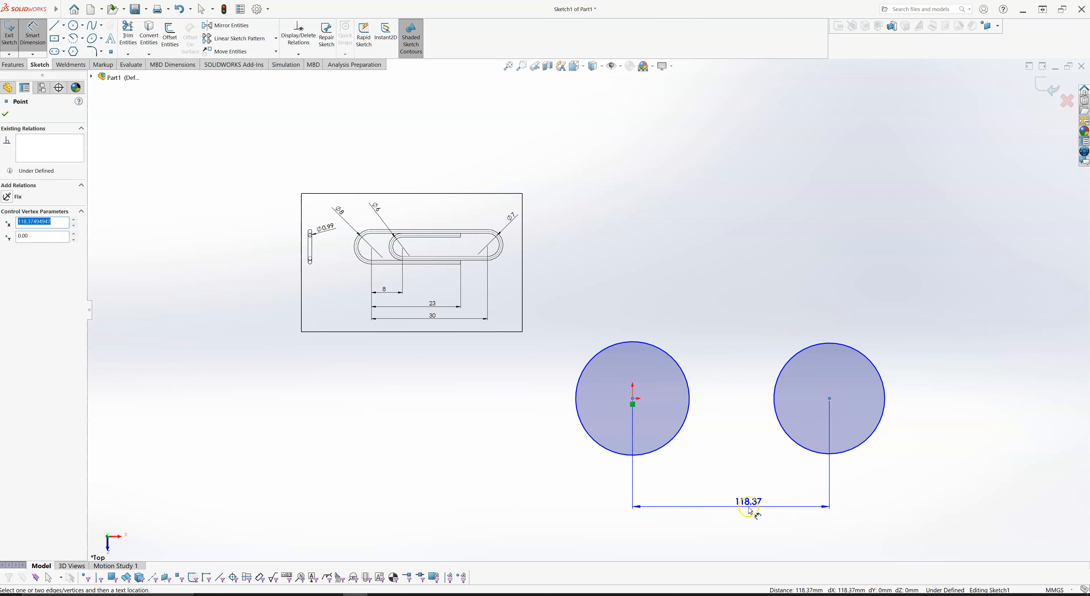
pyautogui.click(749, 511)
pyautogui.write('8')
pyautogui.press('Return')
pyautogui.scroll(9, 694, 381)
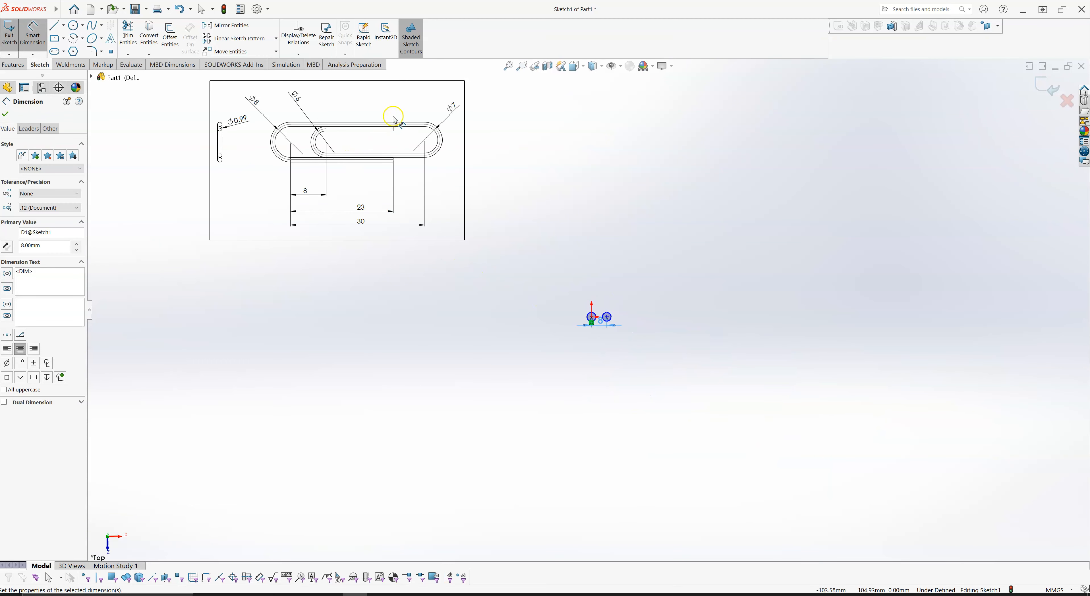
# - Move the drawing image so it sits directly beside the two circles without covering them
pyautogui.press('Escape')
pyautogui.moveTo(384, 115)
pyautogui.mouseDown()
pyautogui.moveTo(484, 165)
pyautogui.moveTo(450, 248)
pyautogui.moveTo(494, 255)
pyautogui.moveTo(500, 224)
pyautogui.mouseUp()
pyautogui.moveTo(325, 189); pyautogui.dragTo(459, 269)
pyautogui.scroll(-2, 629, 318)
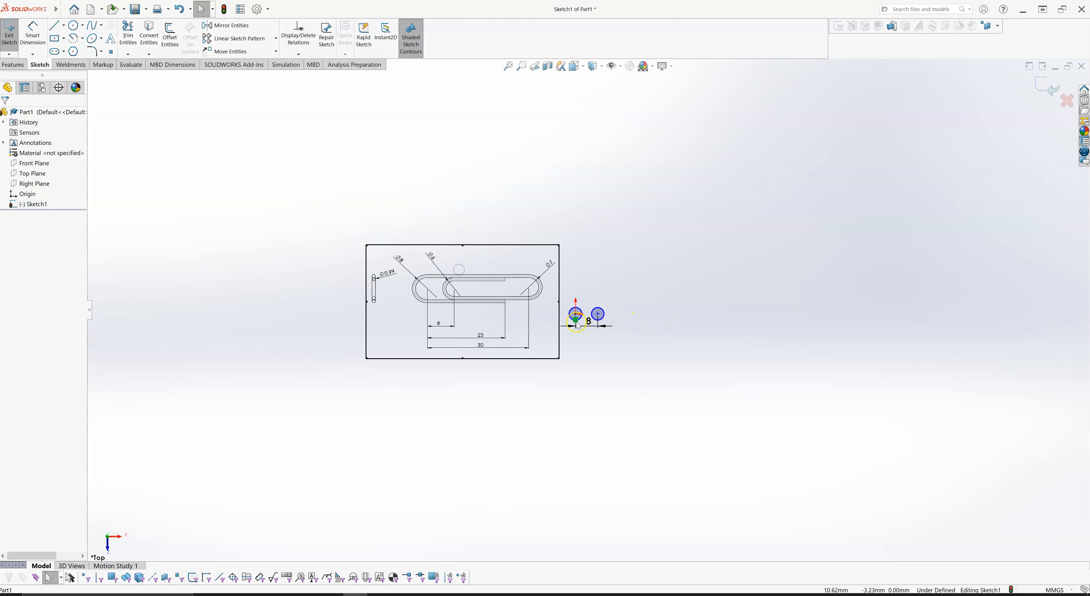
# - Dimension the diameter of the circle centred on the origin and set it to 8 mm
pyautogui.scroll(-4, 577, 325)
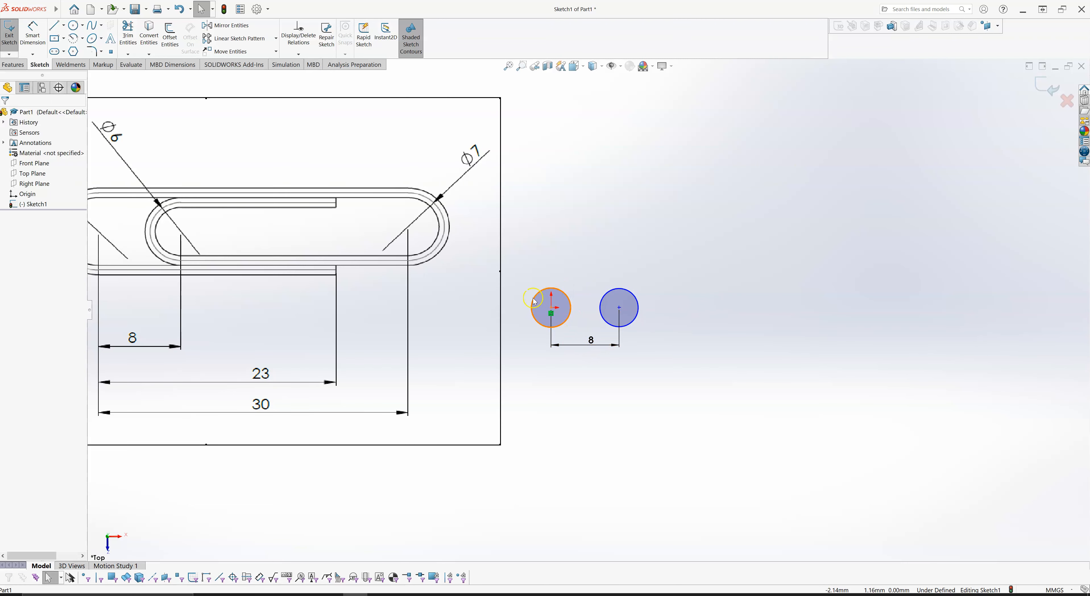
pyautogui.scroll(1, 554, 308)
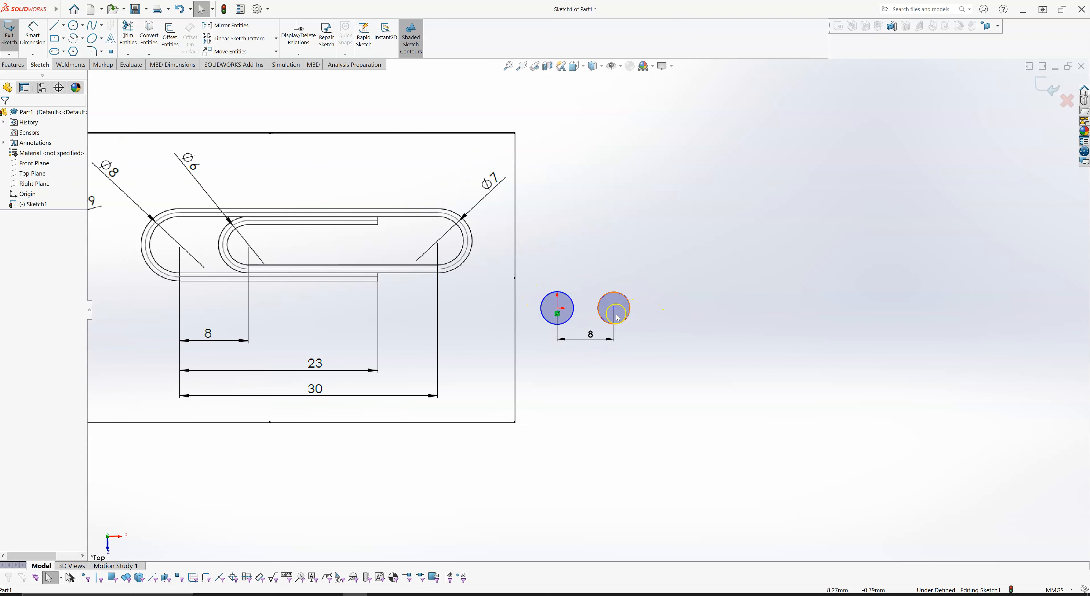
pyautogui.moveTo(547, 292); pyautogui.dragTo(603, 190, button='right')
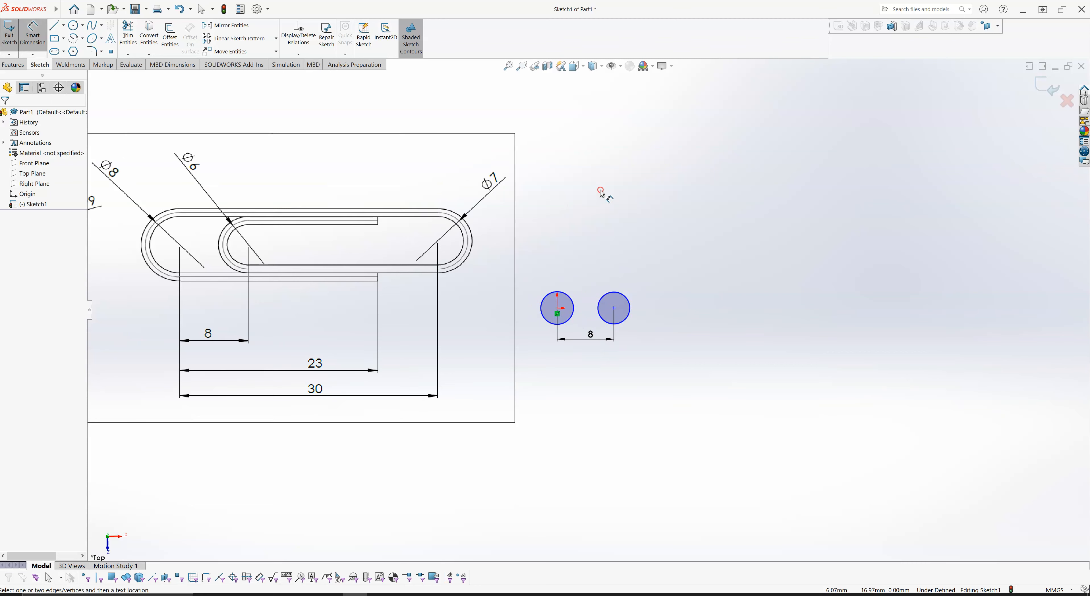
pyautogui.click(566, 297)
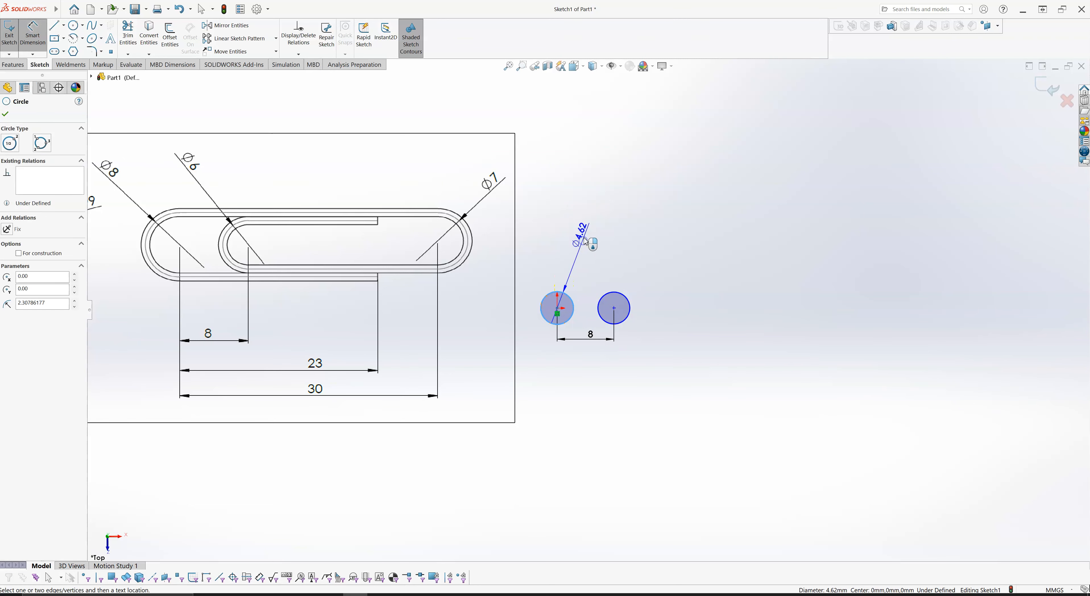
pyautogui.click(585, 240)
pyautogui.write('8')
pyautogui.press('Return')
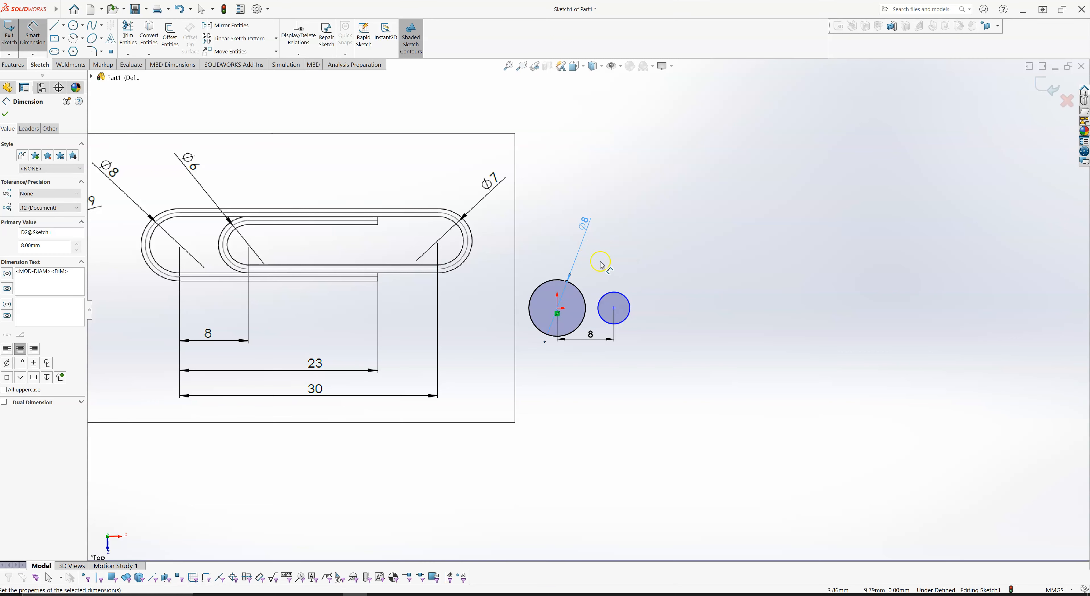
# - Dimension the diameter of the second circle and set it to 6 mm
pyautogui.click(617, 294)
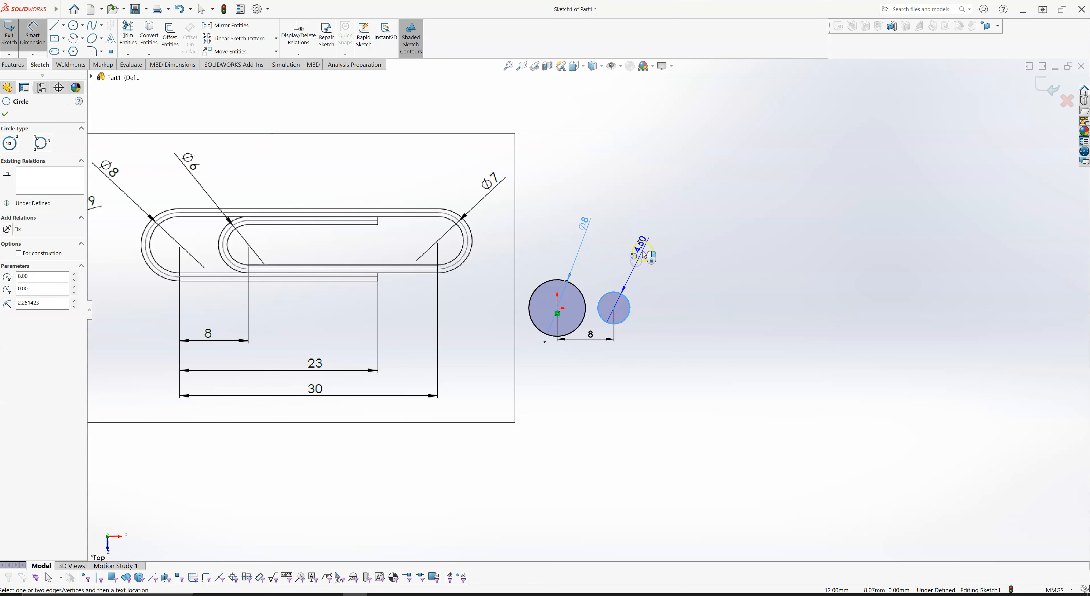
pyautogui.click(646, 256)
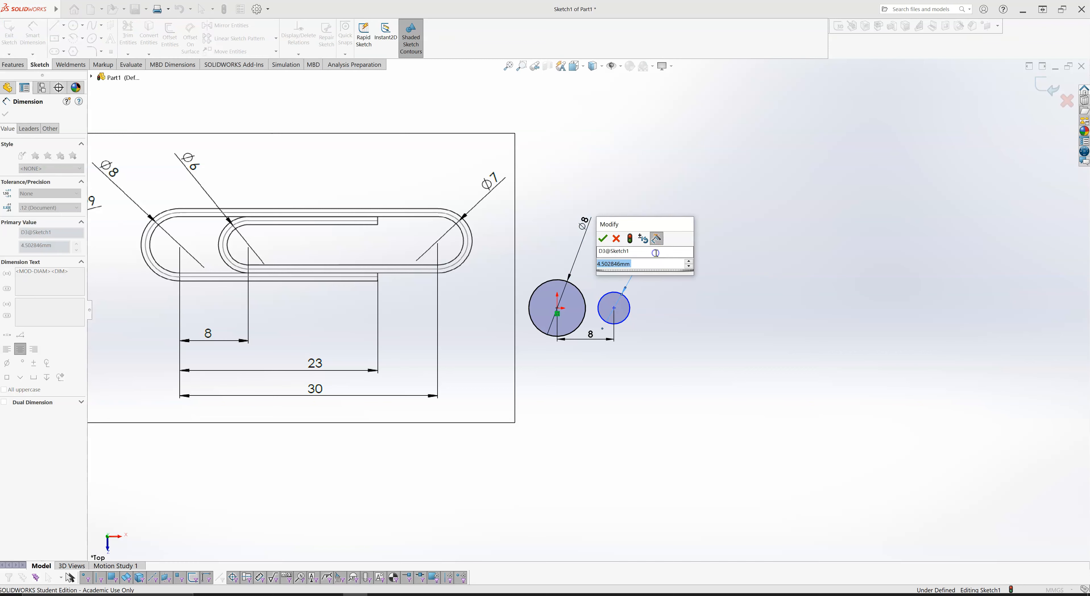
pyautogui.write('6')
pyautogui.press('Return')
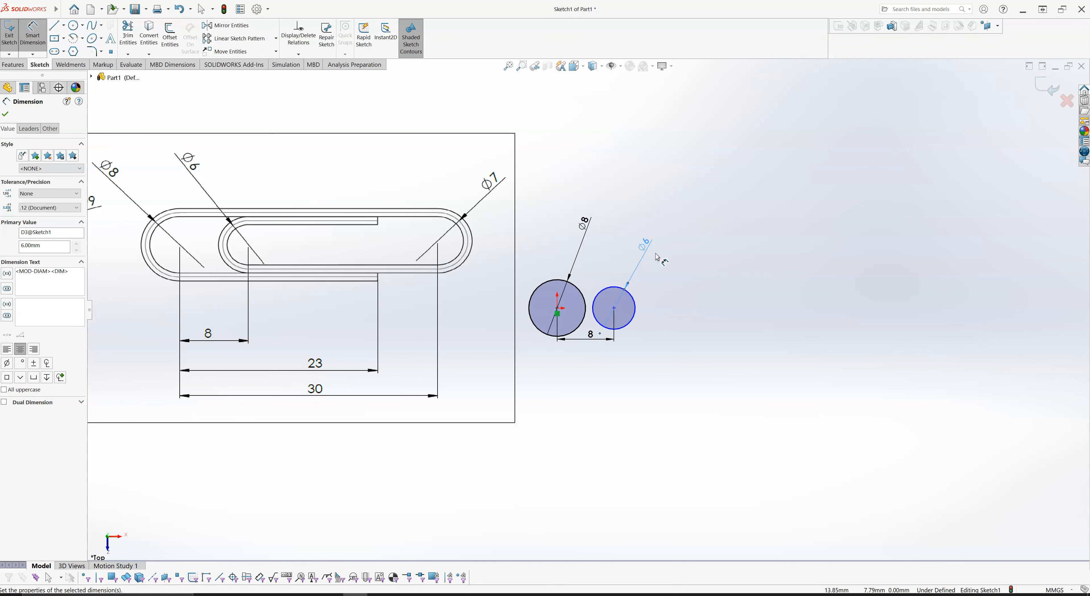
pyautogui.press('Escape')
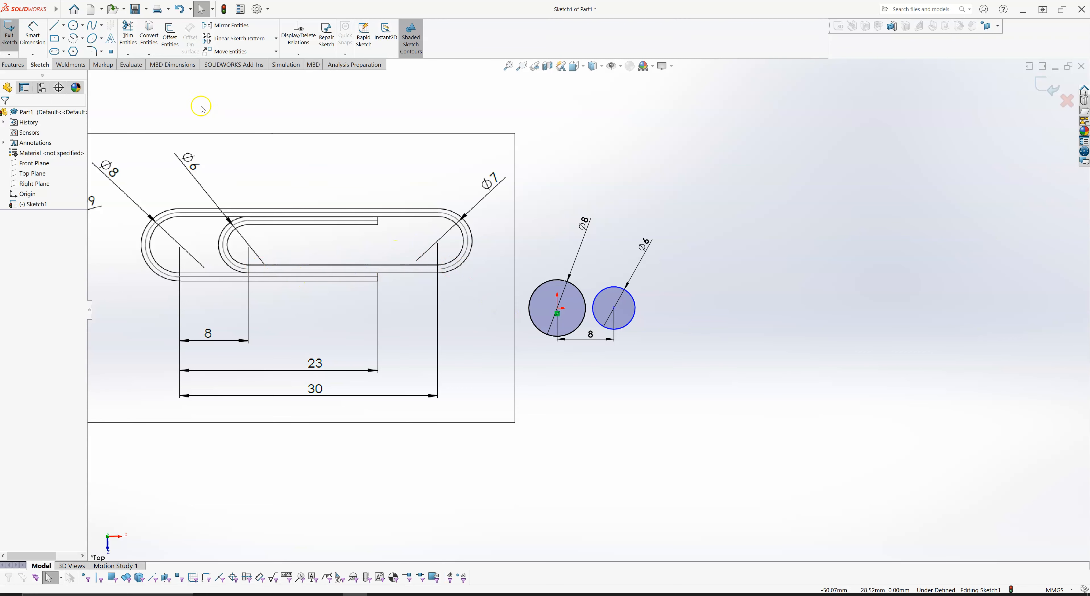
# - Sketch a horizontal line about 36.8 mm long to the right from the lowest point of the 8 mm circle
pyautogui.click(55, 25)
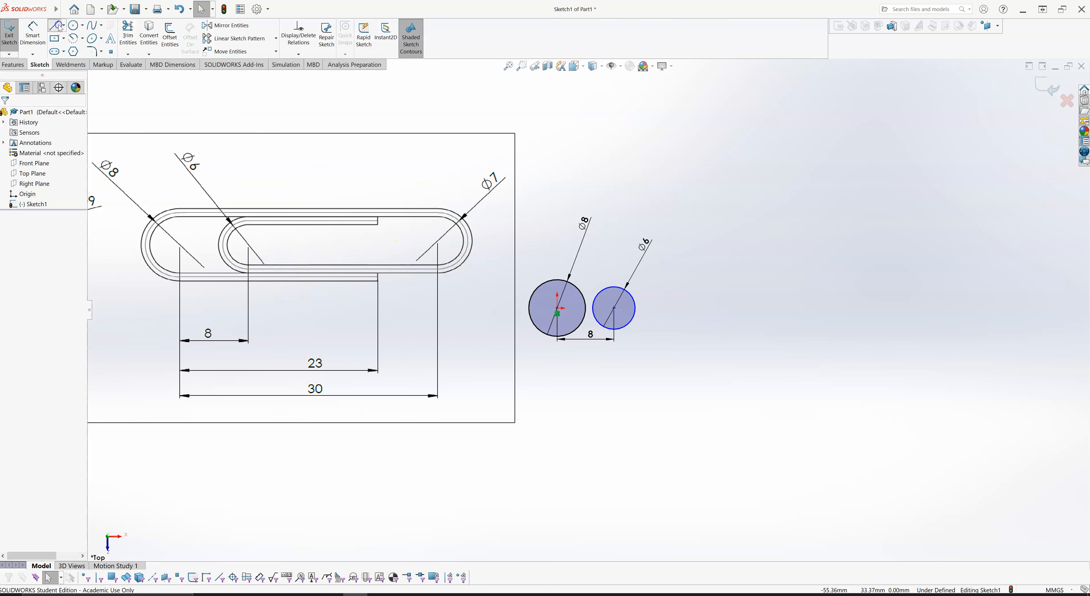
pyautogui.click(557, 338)
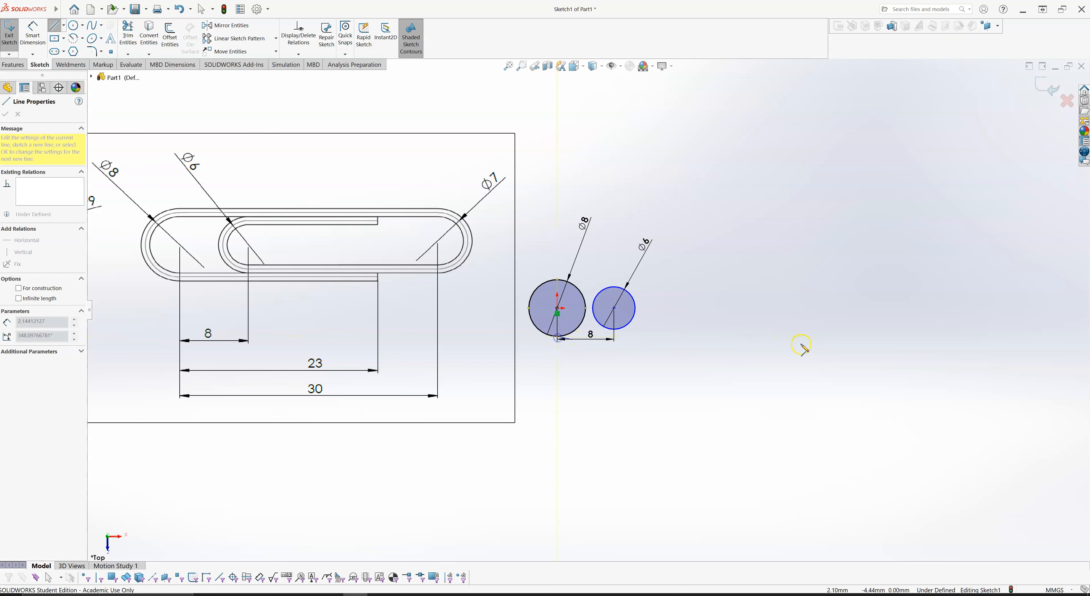
pyautogui.click(818, 336)
pyautogui.press('Escape')
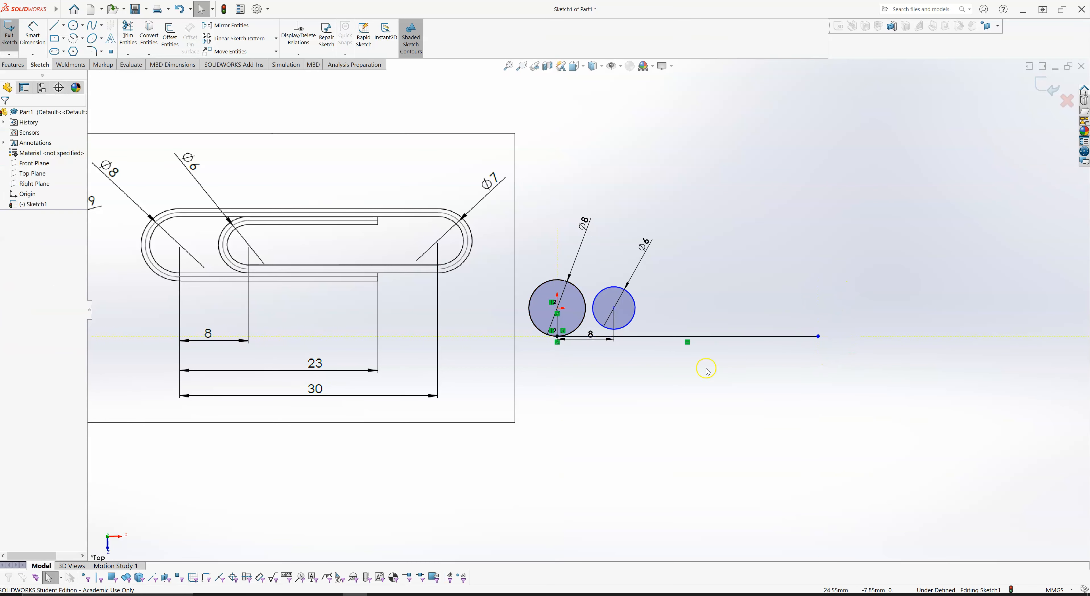
# - Sketch a third circle of about 2.9 mm radius above the line's right end, centred about 33.4 mm right of the origin
pyautogui.scroll(-1, 572, 367)
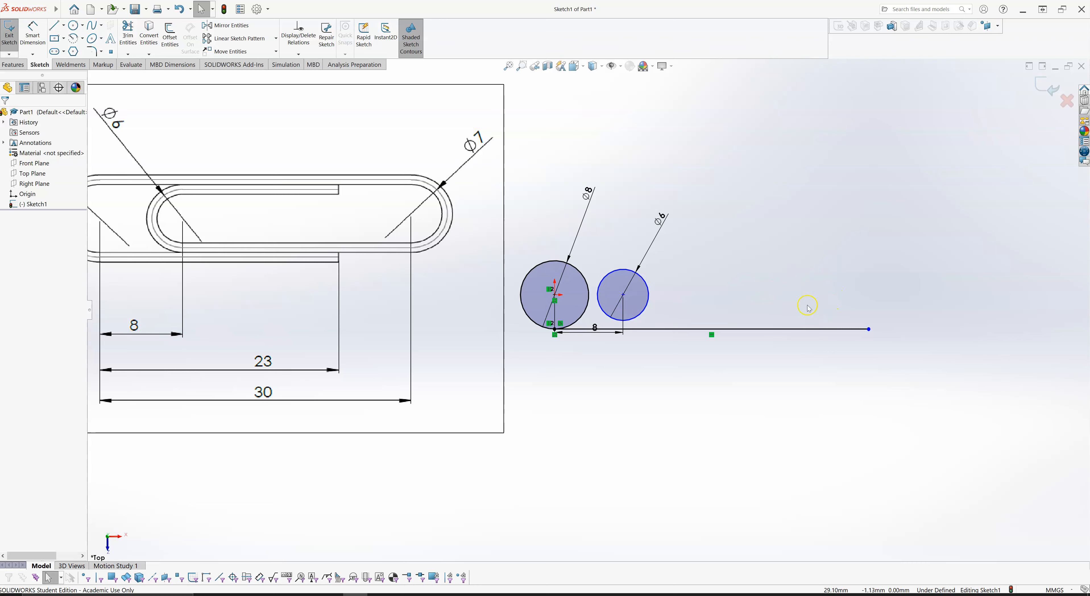
pyautogui.scroll(2, 756, 291)
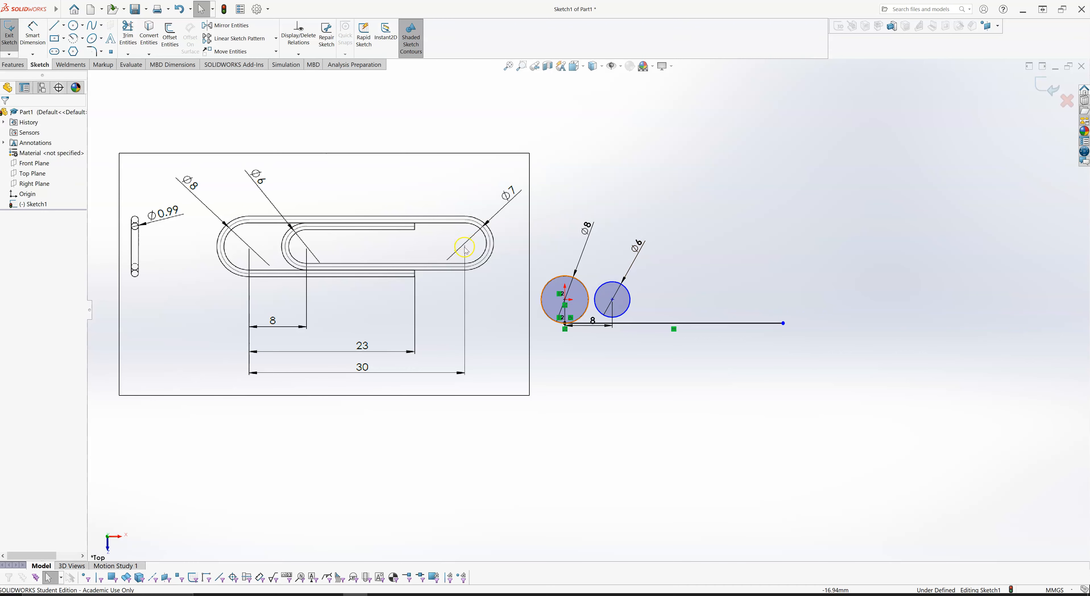
pyautogui.moveTo(467, 244); pyautogui.dragTo(471, 244)
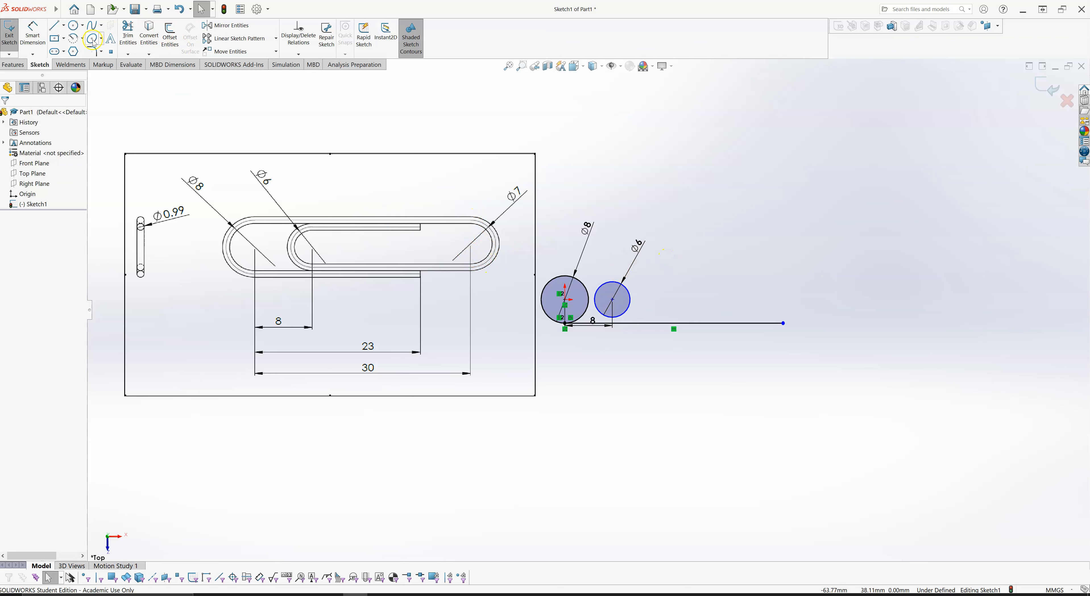
pyautogui.click(73, 25)
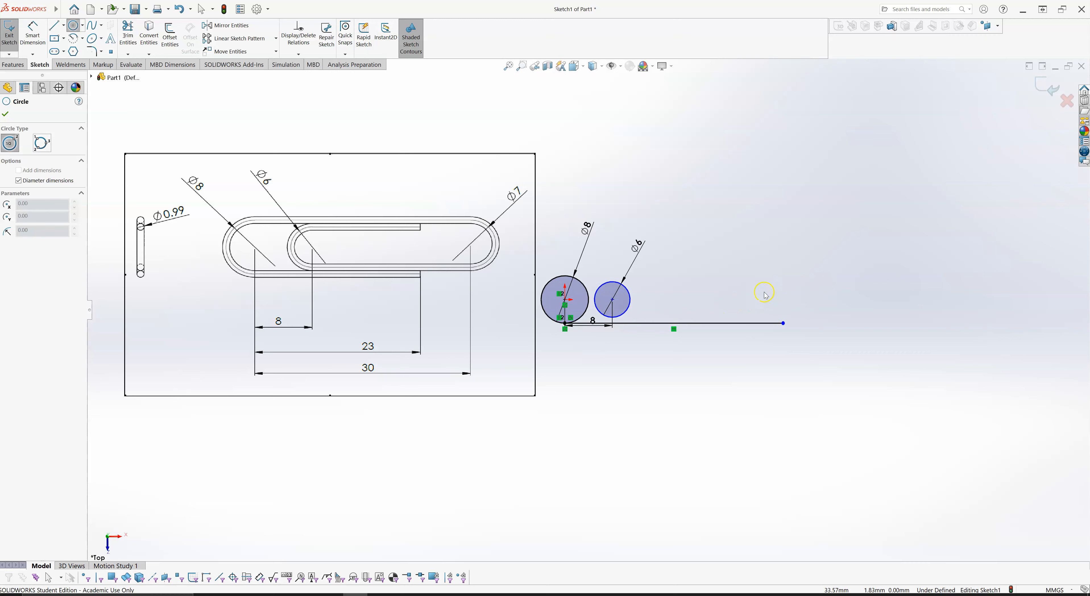
pyautogui.click(763, 297)
pyautogui.click(780, 296)
pyautogui.press('Escape')
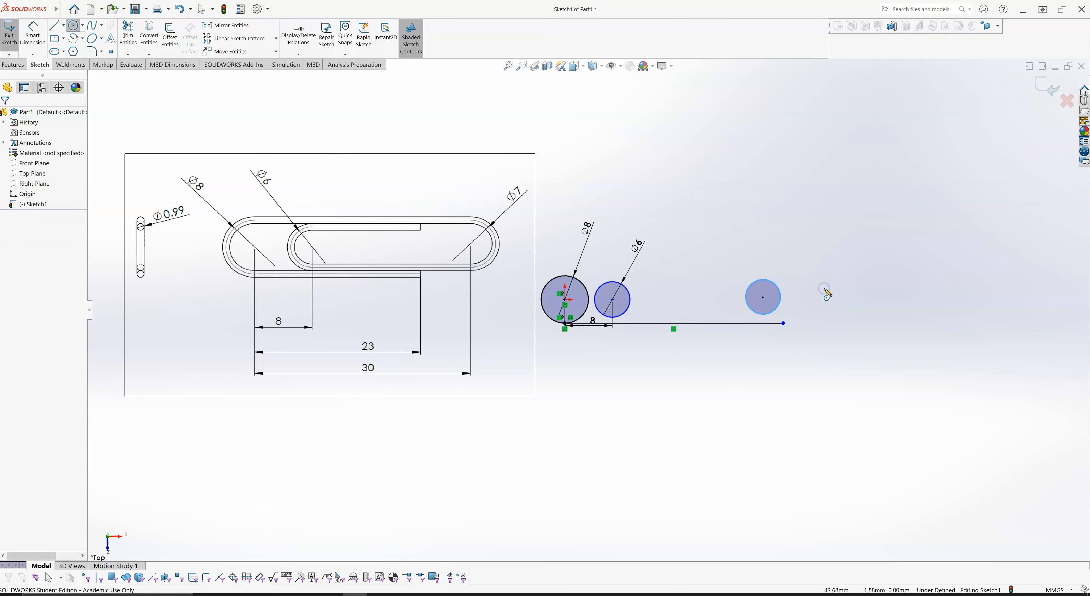
pyautogui.press('Escape')
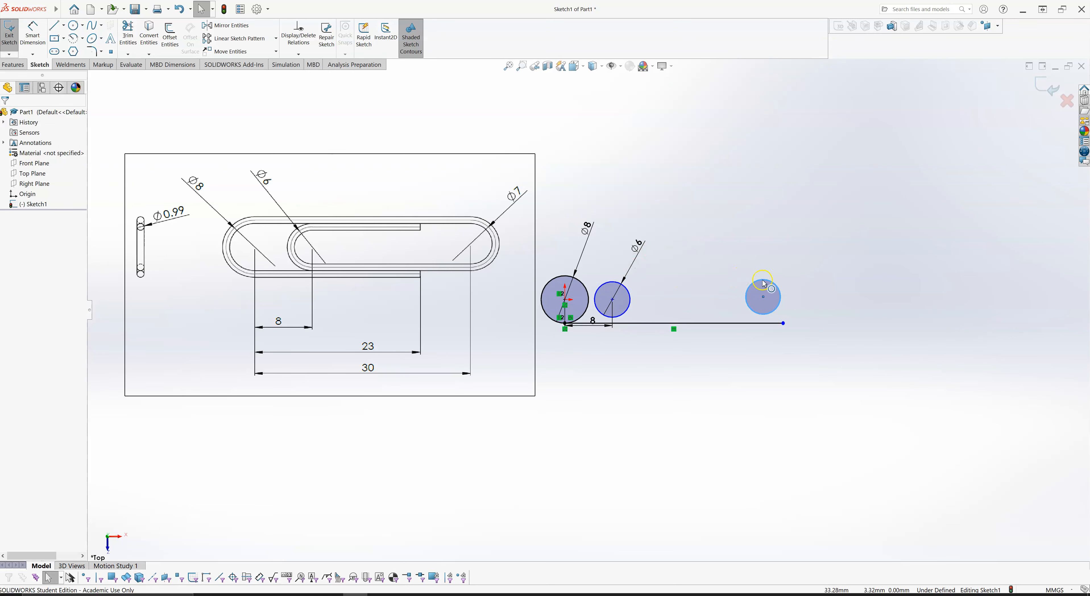
# - Try to sketch a line from the top of the 8 mm circle to the top of the third circle
pyautogui.moveTo(806, 212); pyautogui.dragTo(755, 213, button='right')
pyautogui.click(565, 276)
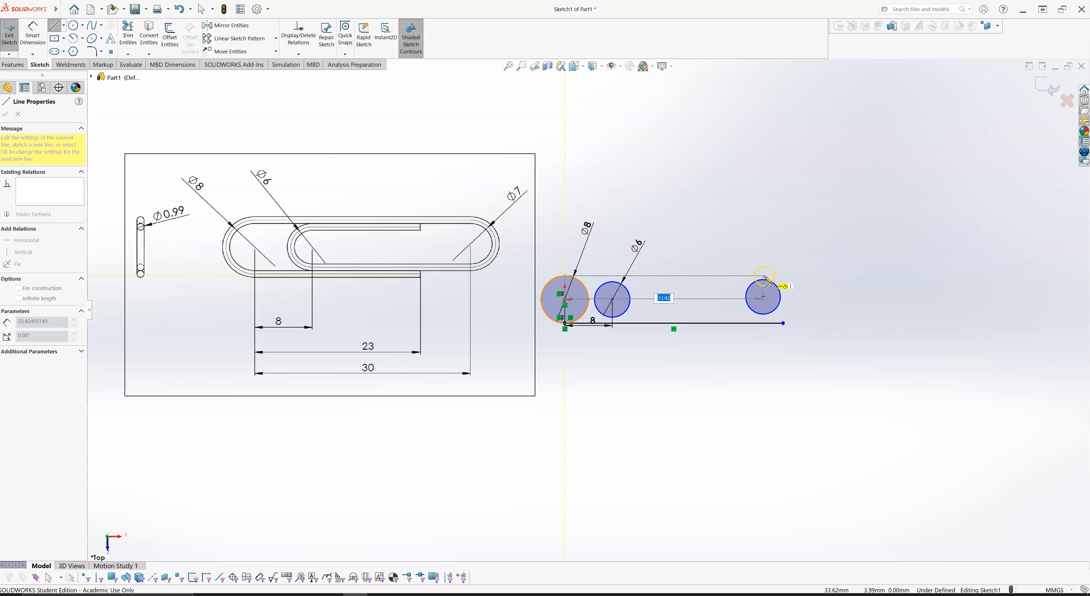
pyautogui.scroll(5, 770, 284)
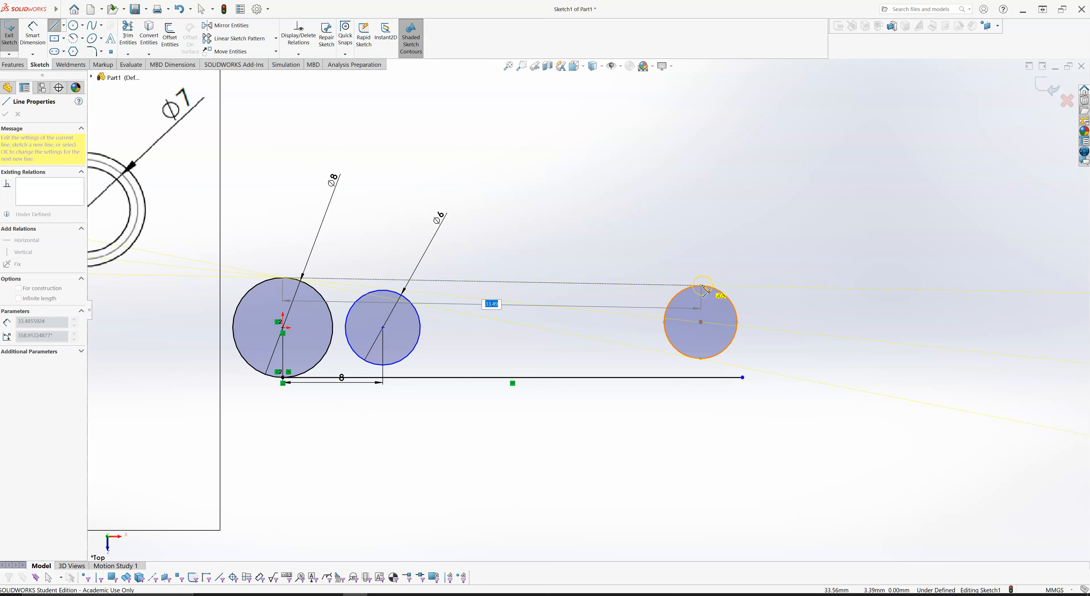
pyautogui.click(702, 288)
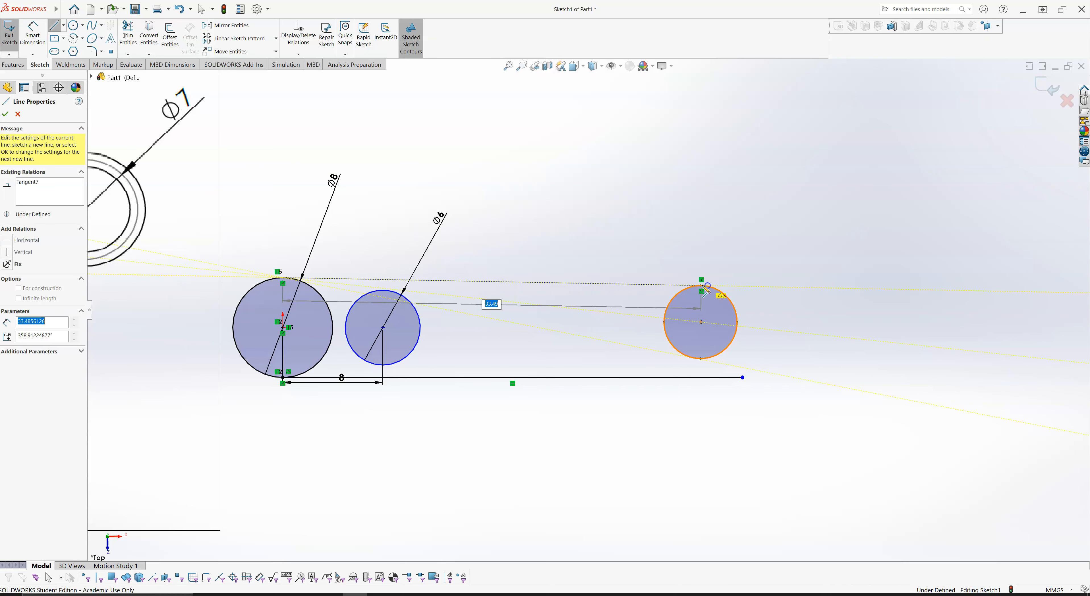
pyautogui.press('Escape')
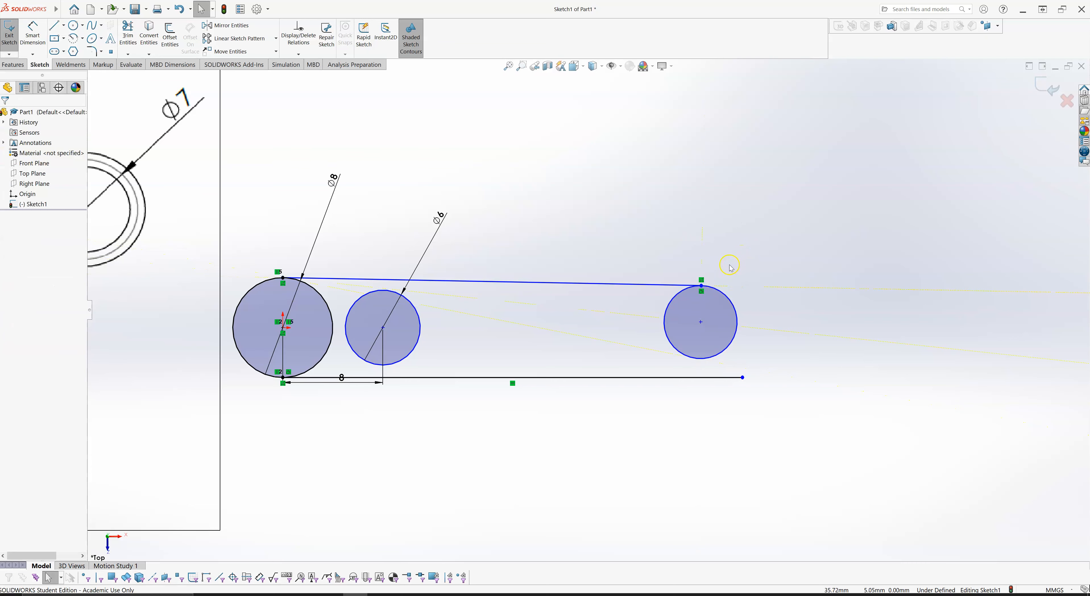
pyautogui.hotkey('ctrl', 'z')
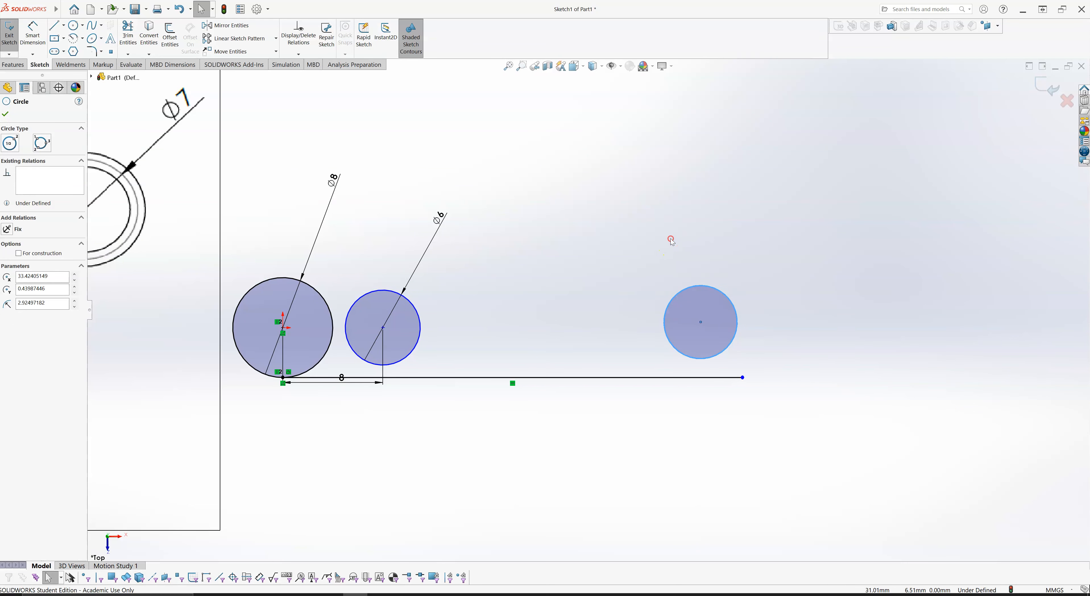
pyautogui.moveTo(671, 240); pyautogui.dragTo(670, 205, button='right')
pyautogui.press('Escape')
# - Sketch a line from the top of the 8 mm circle to the third circle's upper left edge and make it tangent to that circle
pyautogui.moveTo(671, 254); pyautogui.dragTo(618, 255, button='right')
pyautogui.click(291, 275)
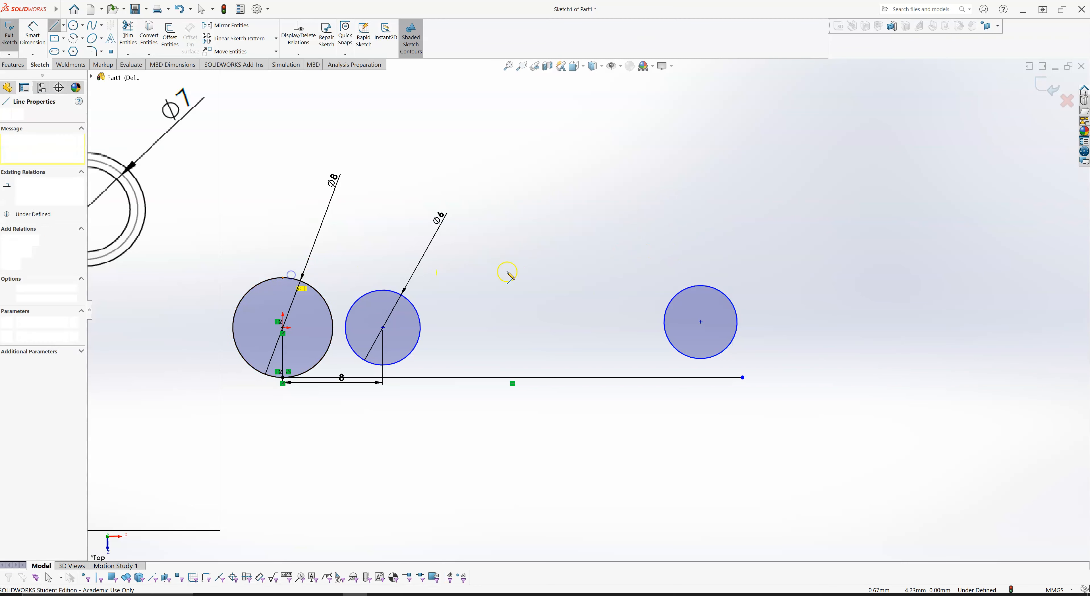
pyautogui.click(672, 299)
pyautogui.press('Escape')
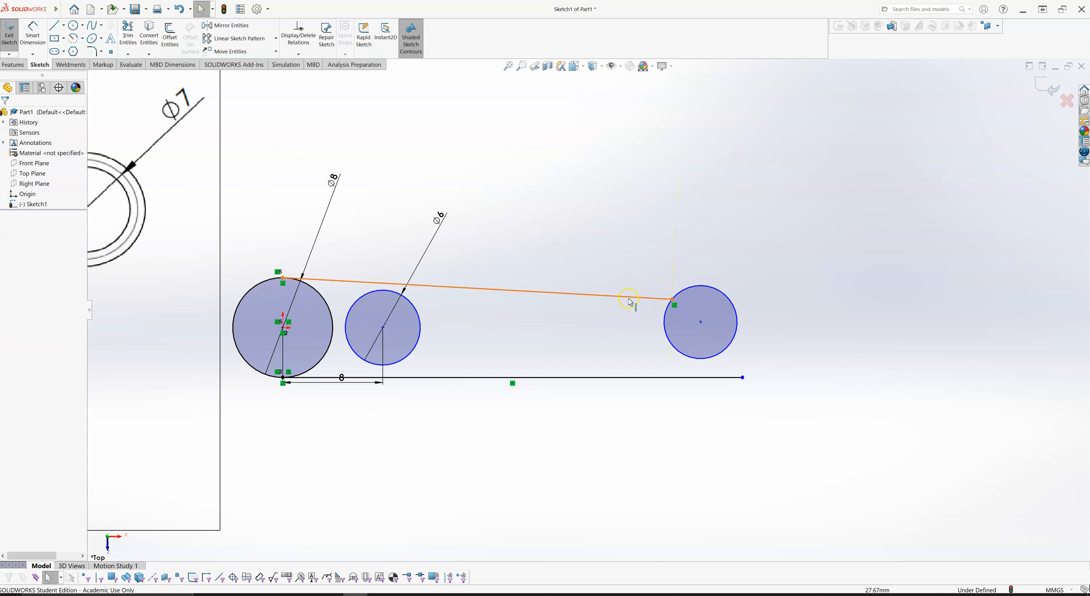
pyautogui.click(630, 301)
pyautogui.keyDown('ctrl'); pyautogui.click(679, 296); pyautogui.keyUp('ctrl')
pyautogui.click(696, 267)
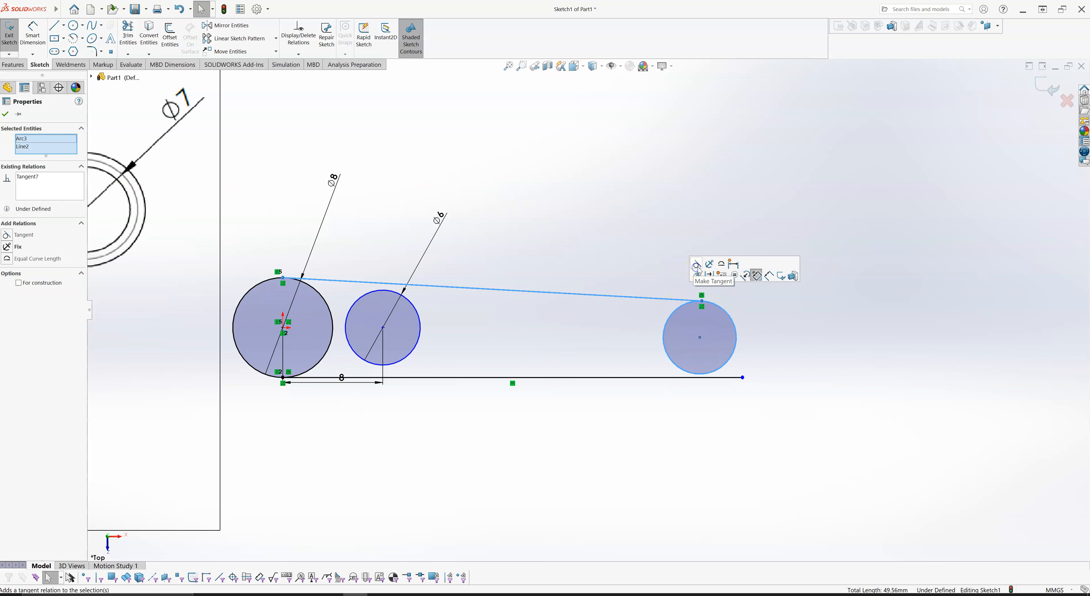
# - Move the third circle's centre to about 34.65 mm right of the origin and make the upper connecting line horizontal
pyautogui.moveTo(700, 325)
pyautogui.mouseDown()
pyautogui.moveTo(699, 269)
pyautogui.moveTo(704, 335)
pyautogui.moveTo(701, 313)
pyautogui.moveTo(715, 328)
pyautogui.mouseUp()
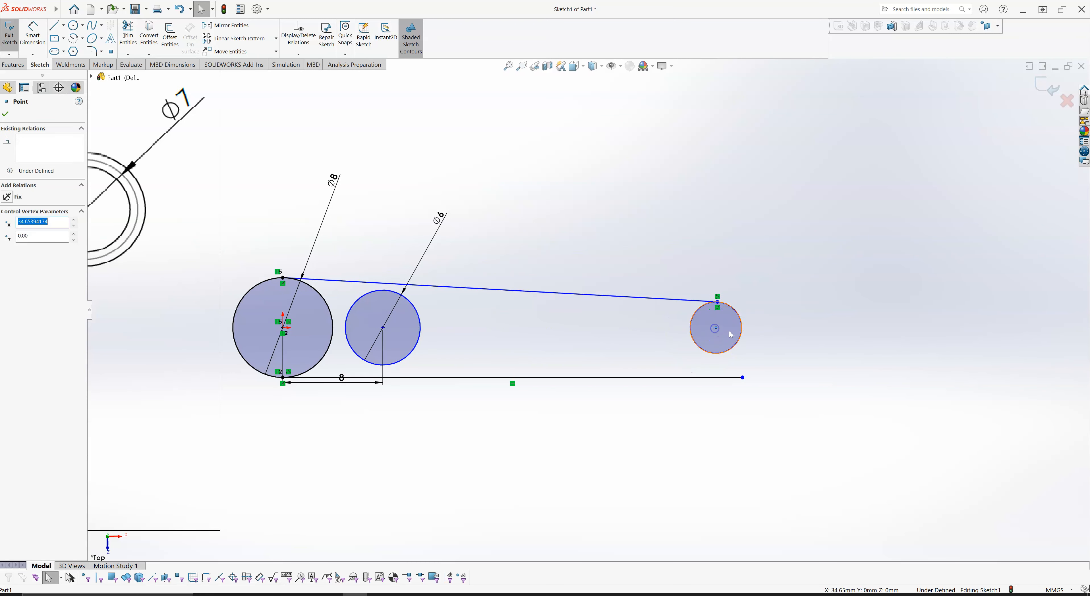
pyautogui.click(631, 244)
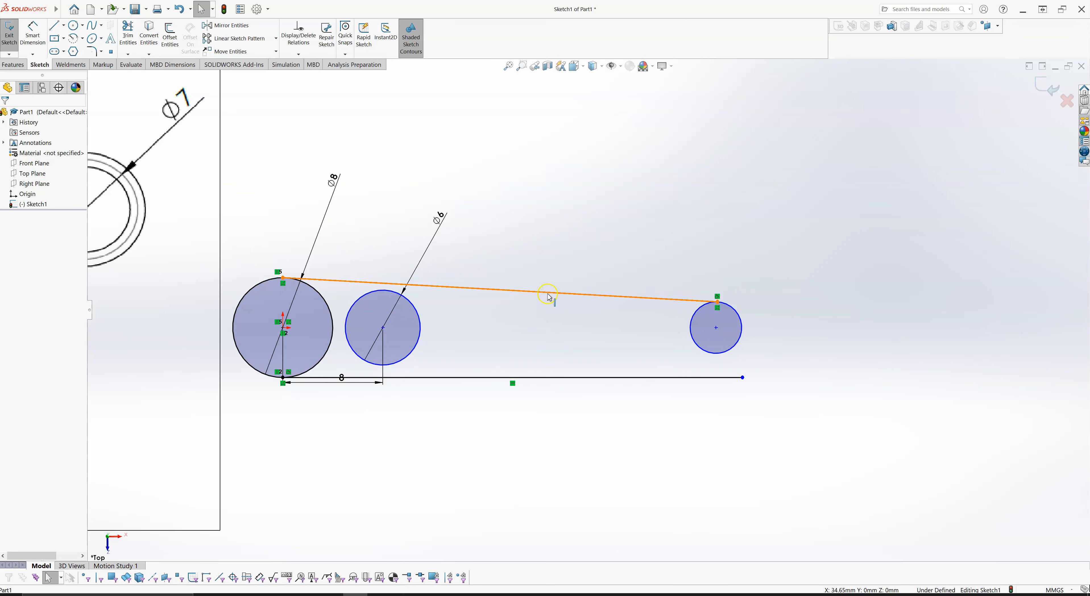
pyautogui.scroll(2, 583, 258)
pyautogui.scroll(2, 563, 300)
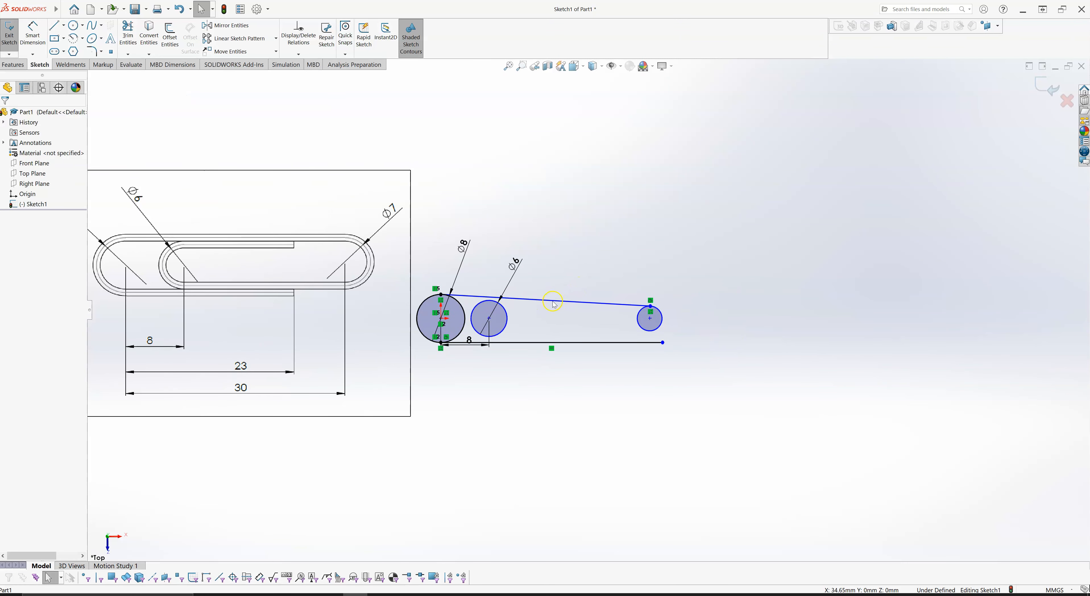
pyautogui.click(558, 303)
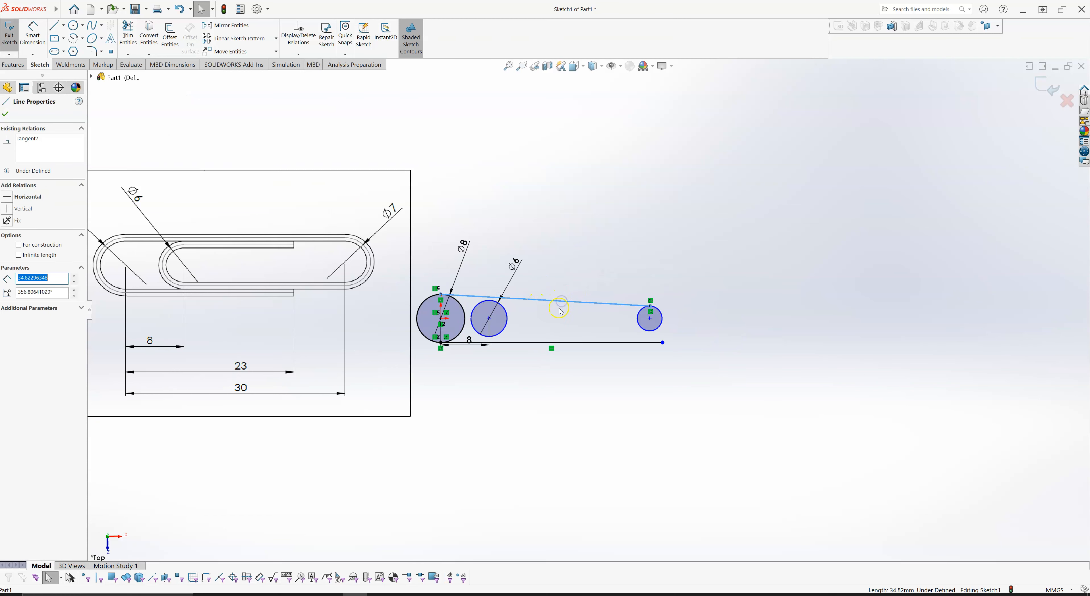
pyautogui.moveTo(566, 280)
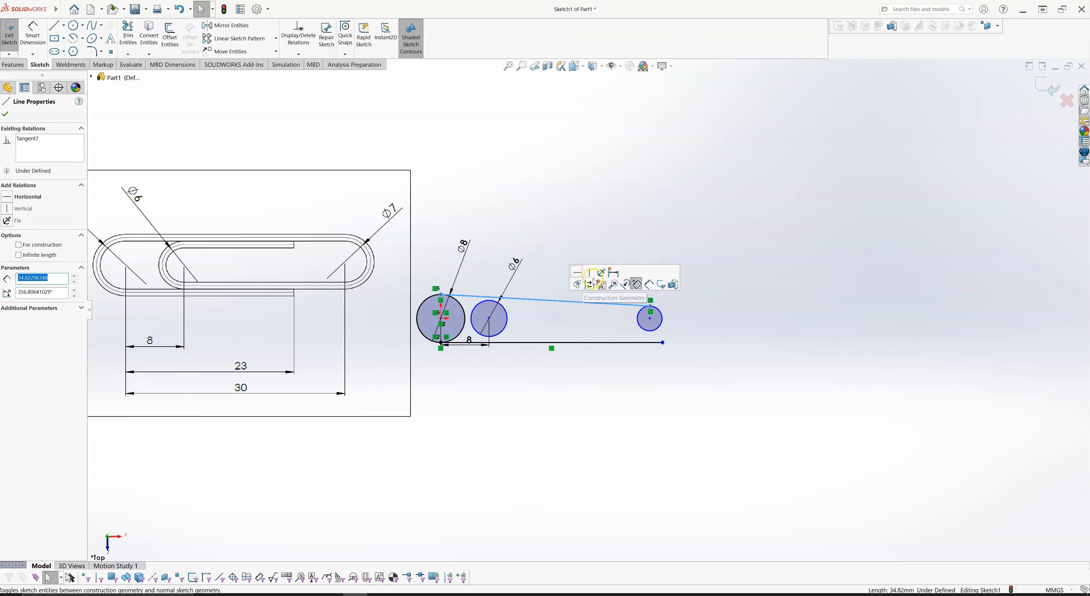
pyautogui.click(577, 278)
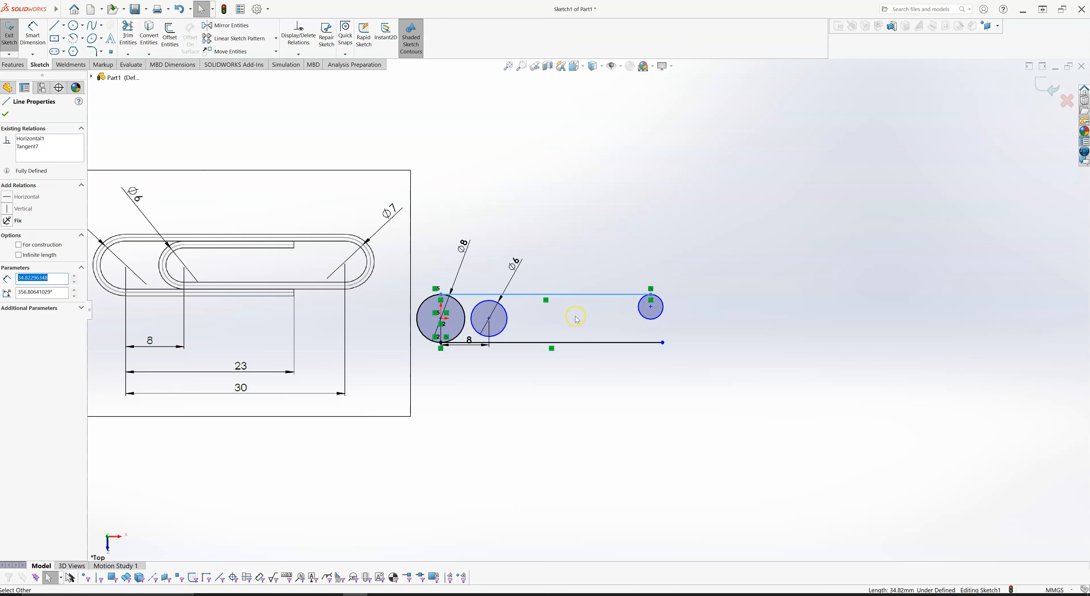
# - Dimension the diameter of the third circle, at the upper line's right end, and set it to 7 mm
pyautogui.scroll(2, 576, 319)
pyautogui.scroll(-2, 570, 319)
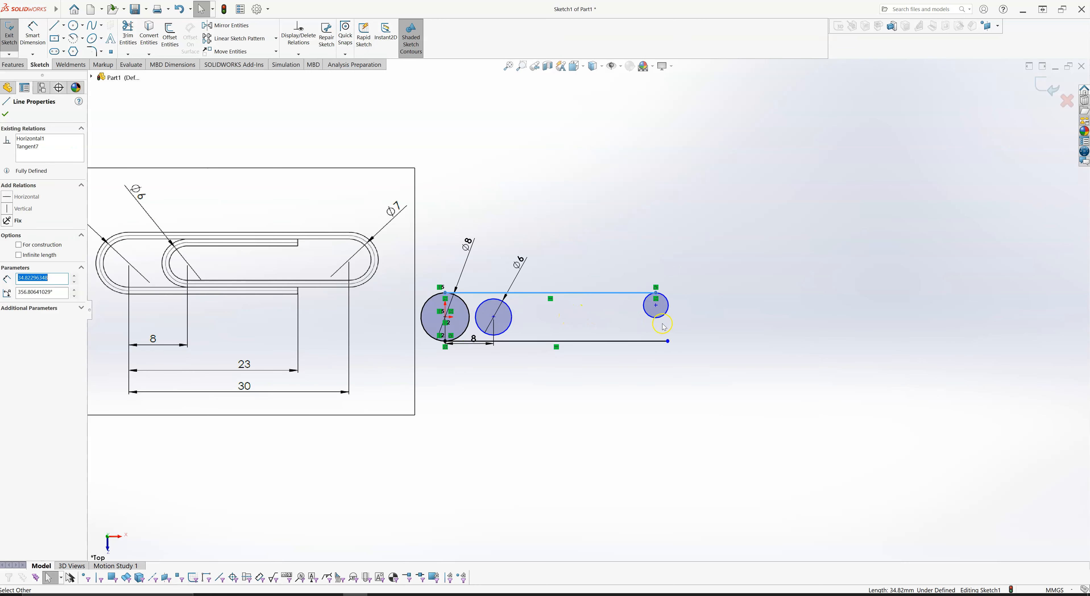
pyautogui.moveTo(720, 316); pyautogui.dragTo(720, 250, button='right')
pyautogui.click(668, 304)
pyautogui.click(704, 253)
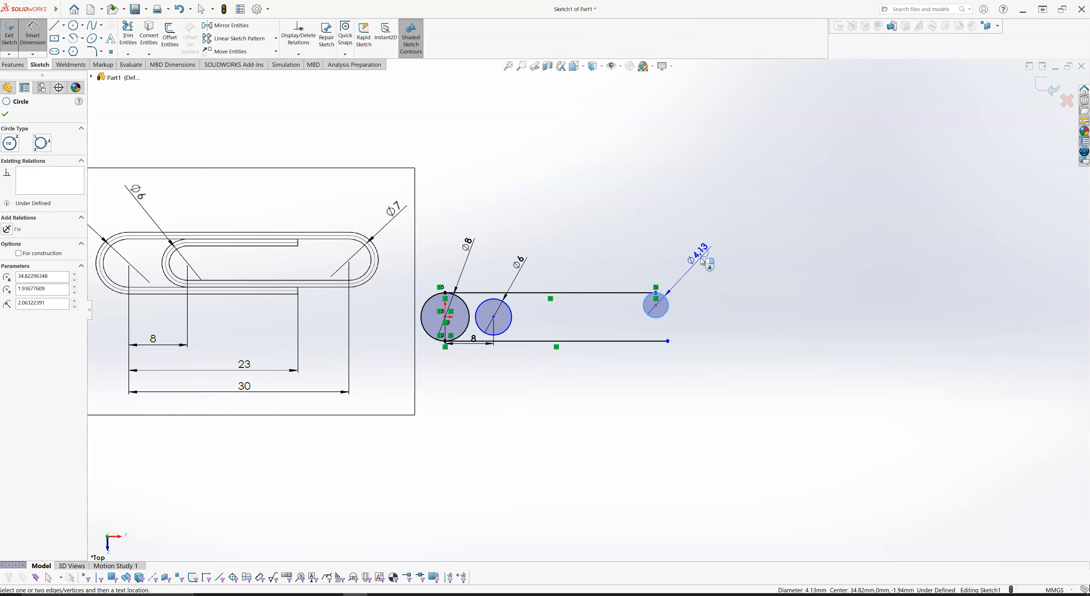
pyautogui.write('7')
pyautogui.press('Return')
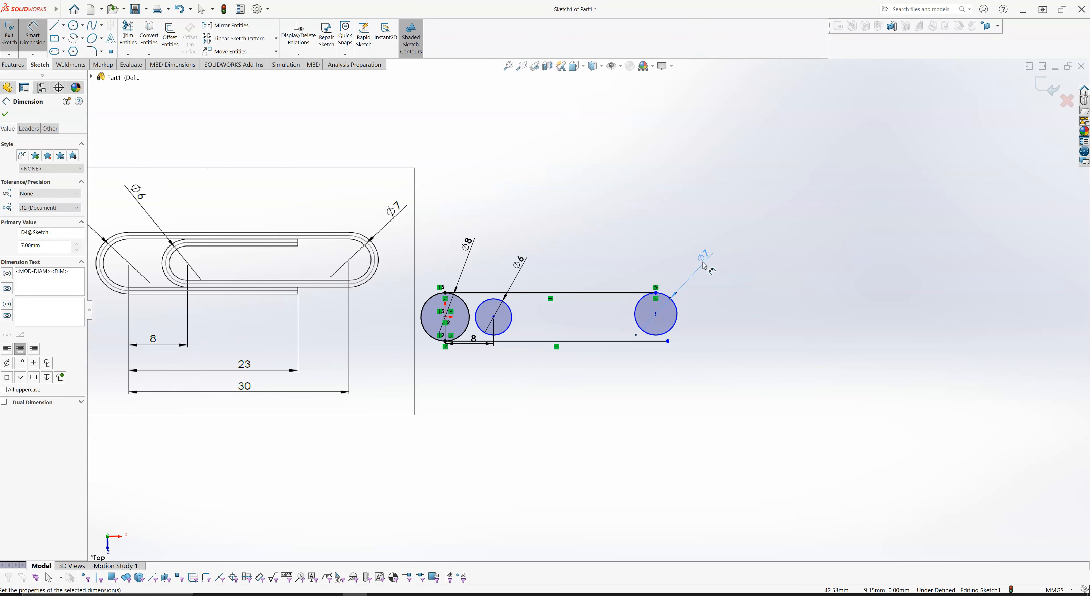
# - Sketch a horizontal line about 26.82 mm long from the bottom of the 7 mm circle to the bottom of the 6 mm circle, tangent to it
pyautogui.press('Escape')
pyautogui.scroll(-1, 667, 313)
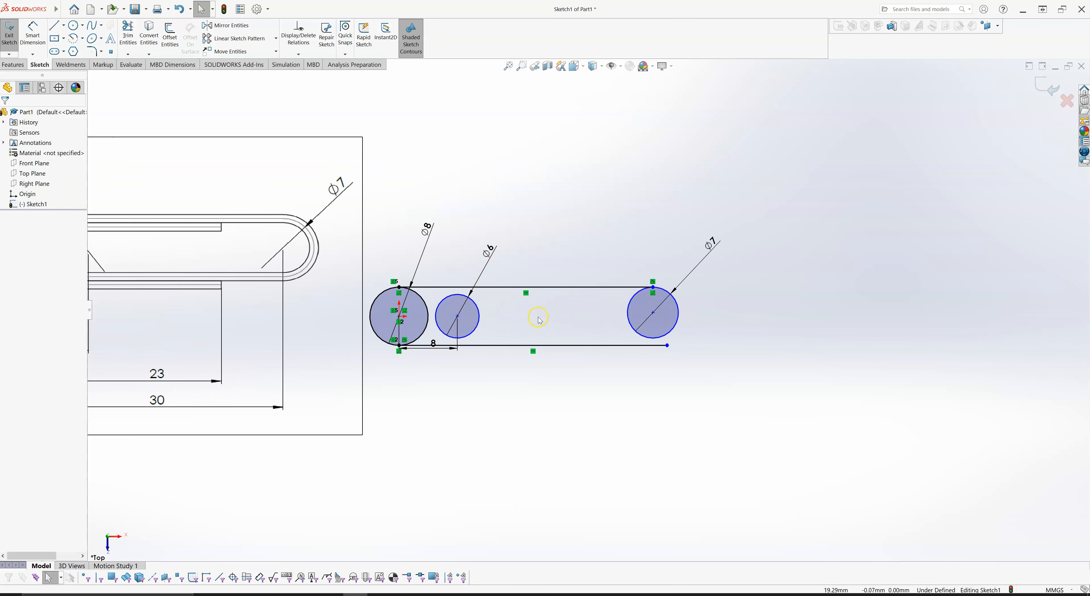
pyautogui.scroll(2, 588, 254)
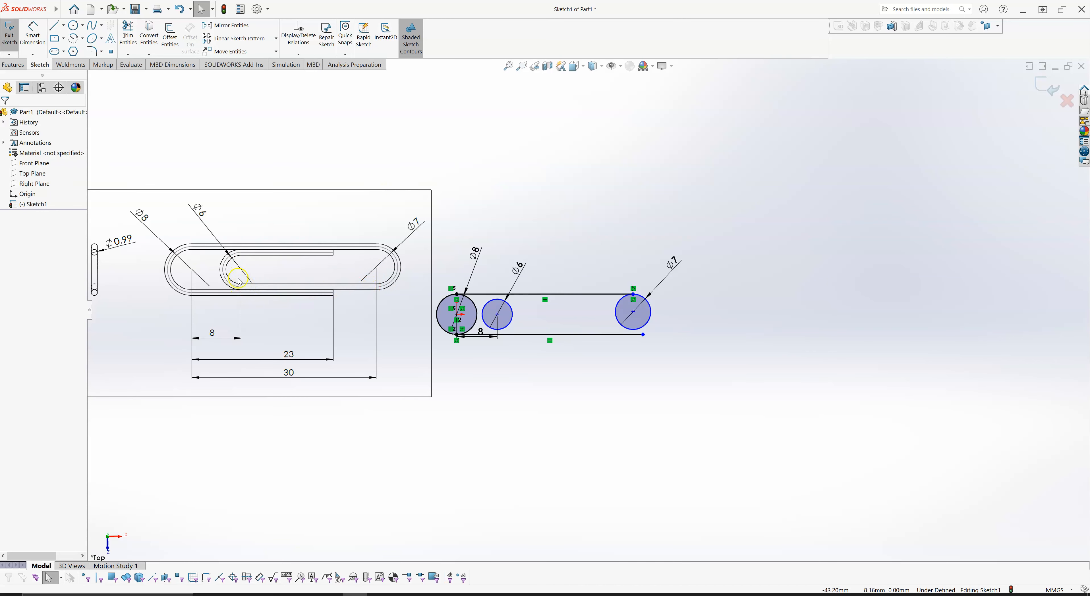
pyautogui.moveTo(594, 247); pyautogui.dragTo(552, 245, button='right')
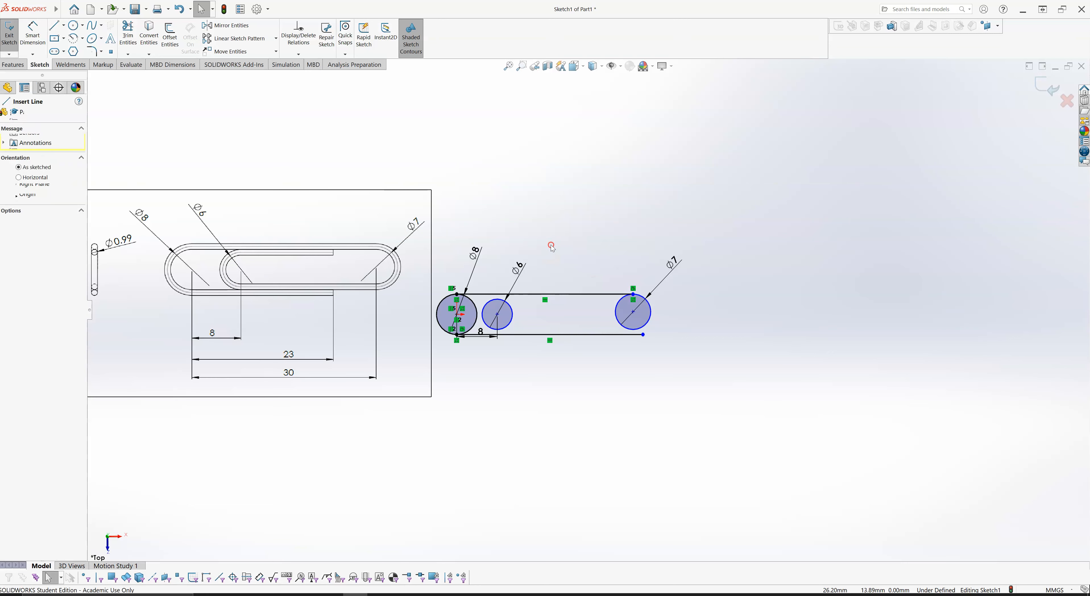
pyautogui.click(633, 329)
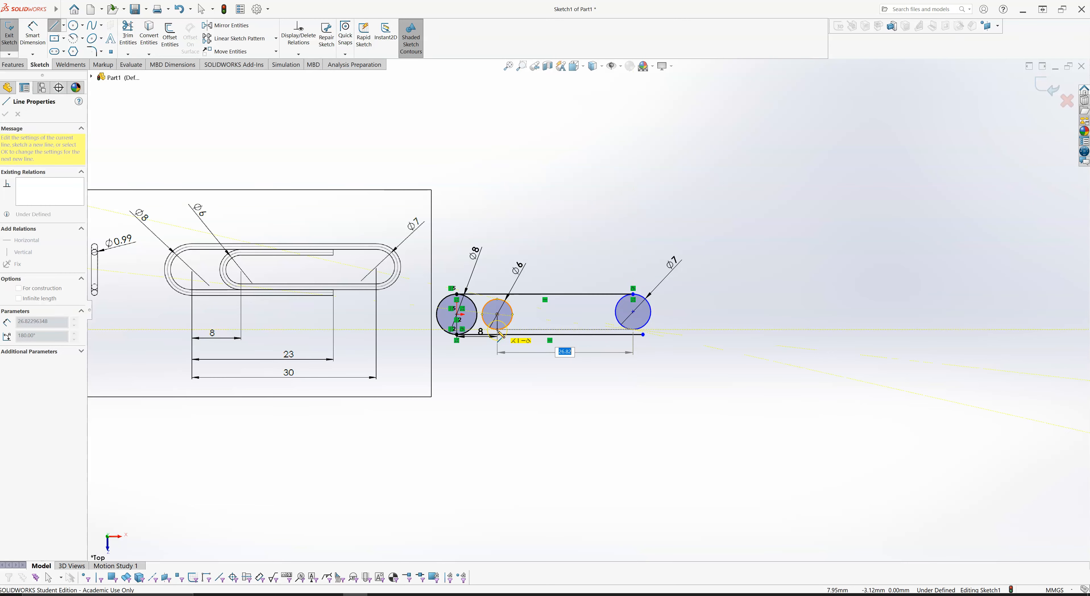
pyautogui.scroll(-4, 499, 335)
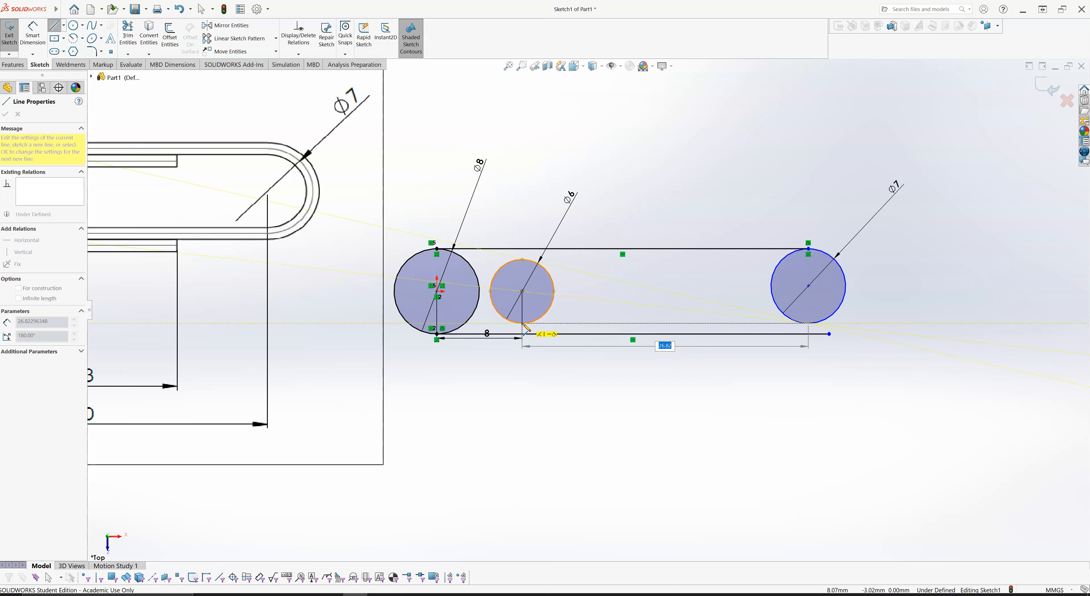
pyautogui.click(808, 323)
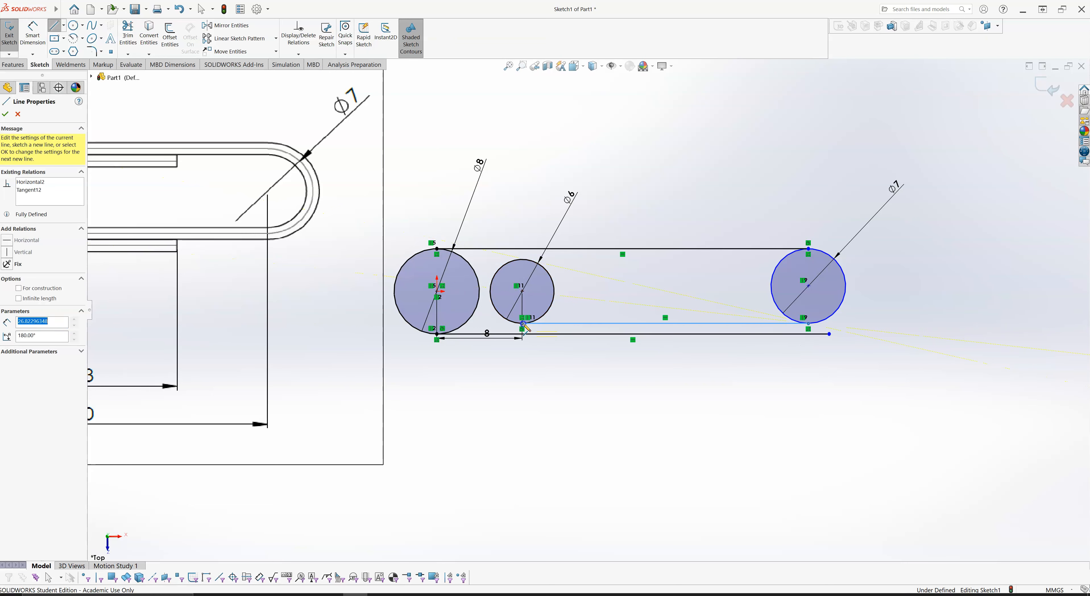
pyautogui.press('Escape')
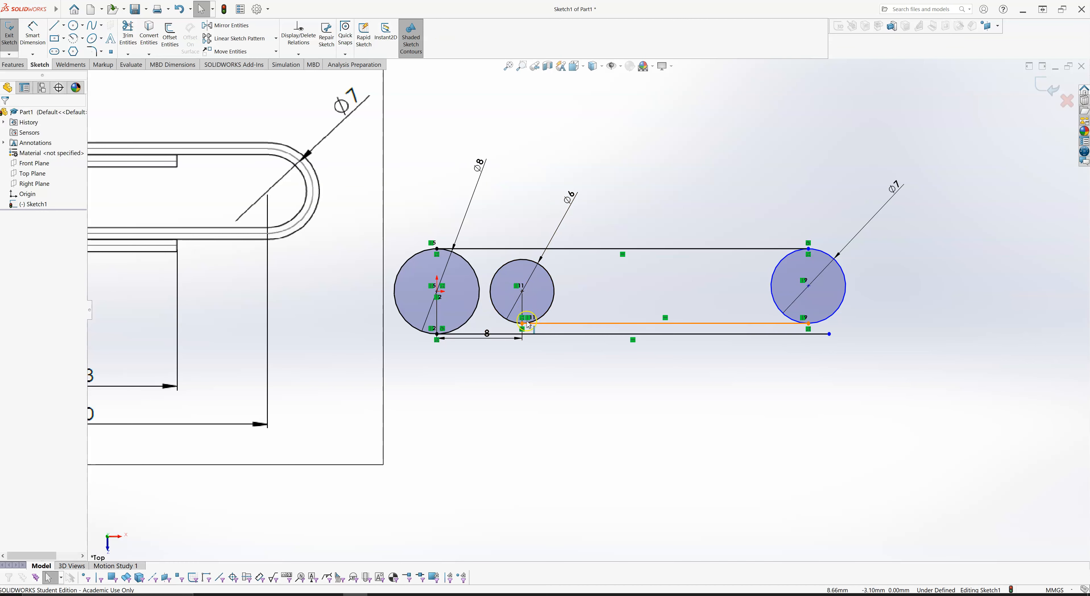
pyautogui.click(666, 324)
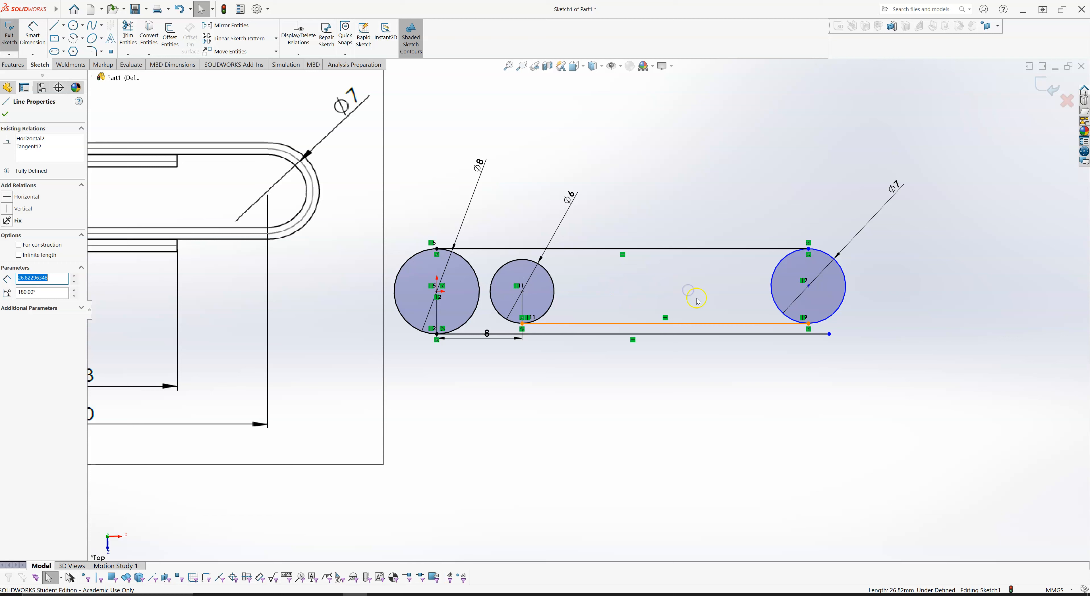
pyautogui.click(578, 313)
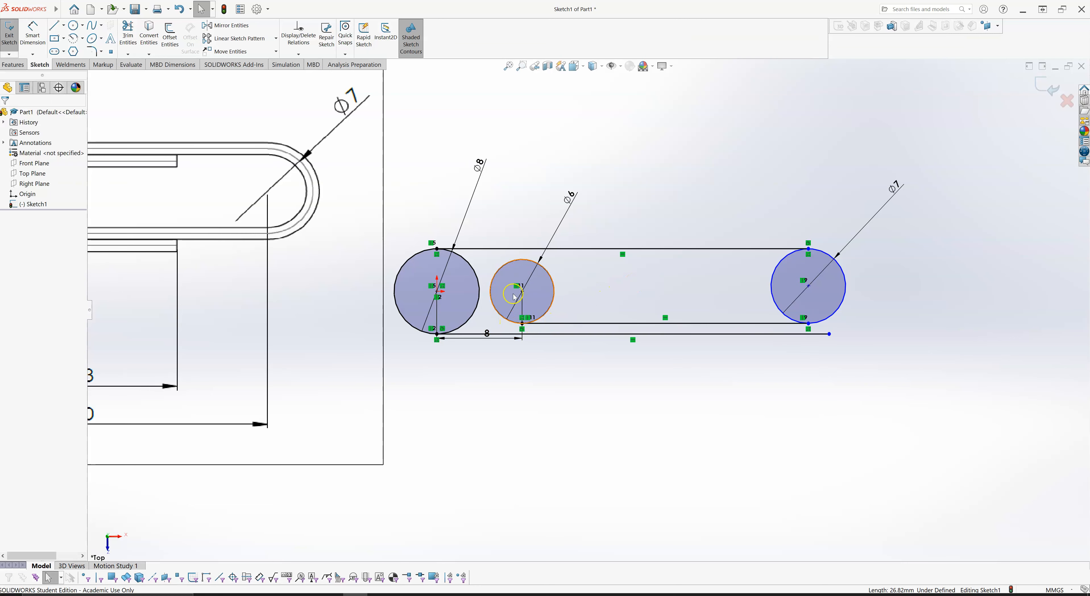
# - Sketch a horizontal line about 16 mm long from the top of the 6 mm circle towards the 7 mm circle
pyautogui.scroll(1, 712, 305)
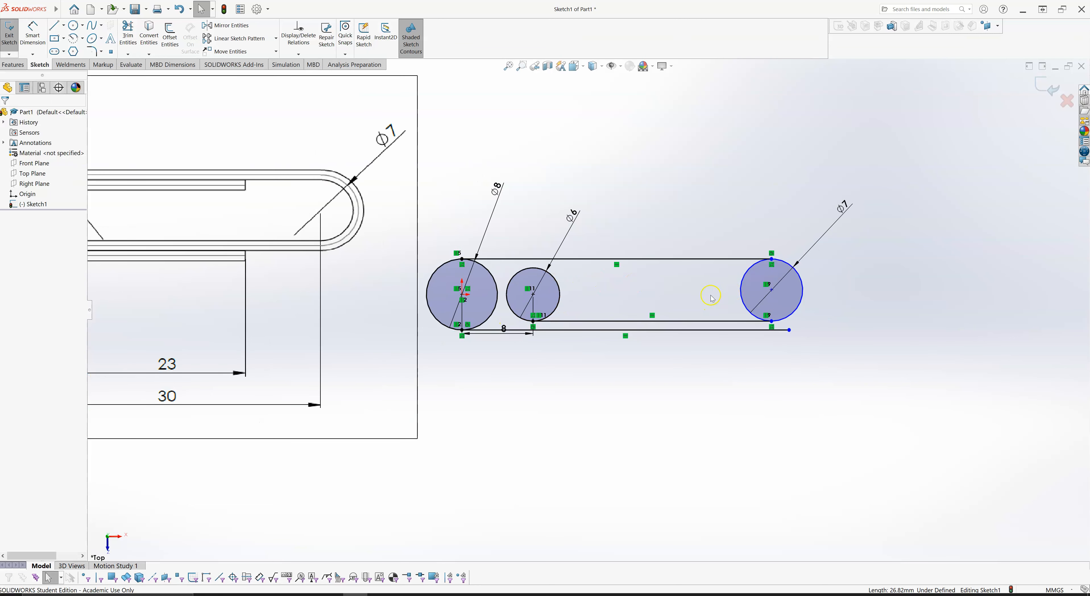
pyautogui.scroll(2, 704, 299)
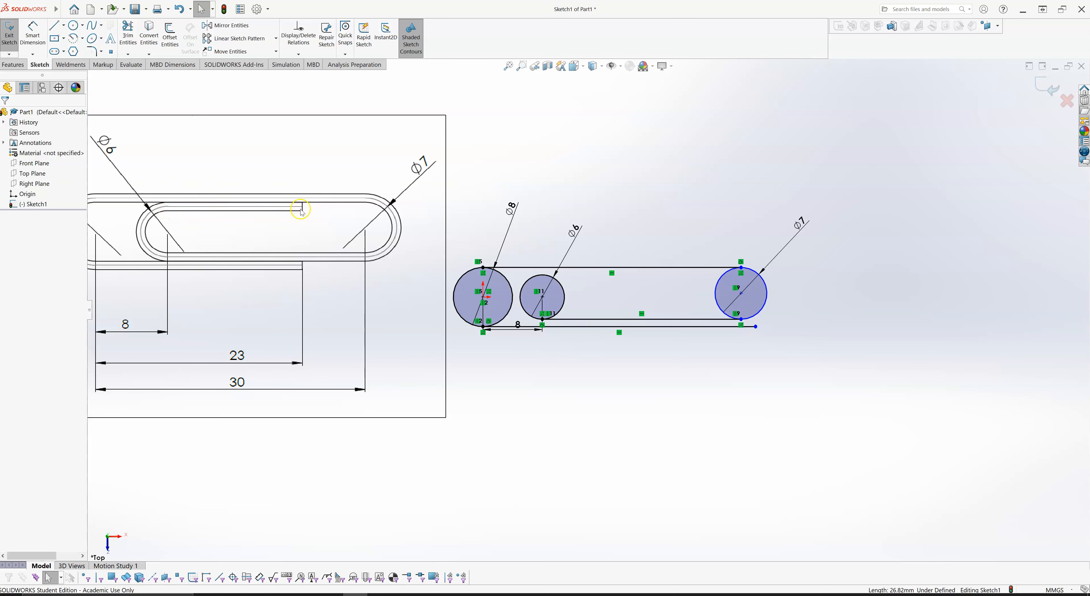
pyautogui.moveTo(675, 205); pyautogui.dragTo(635, 206, button='right')
pyautogui.click(542, 275)
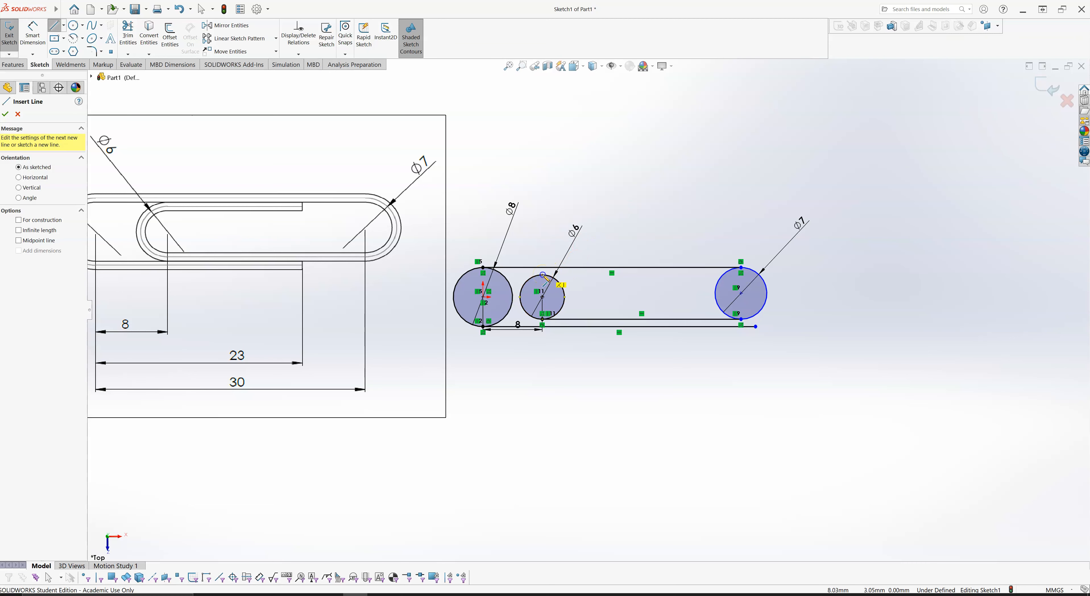
pyautogui.click(543, 275)
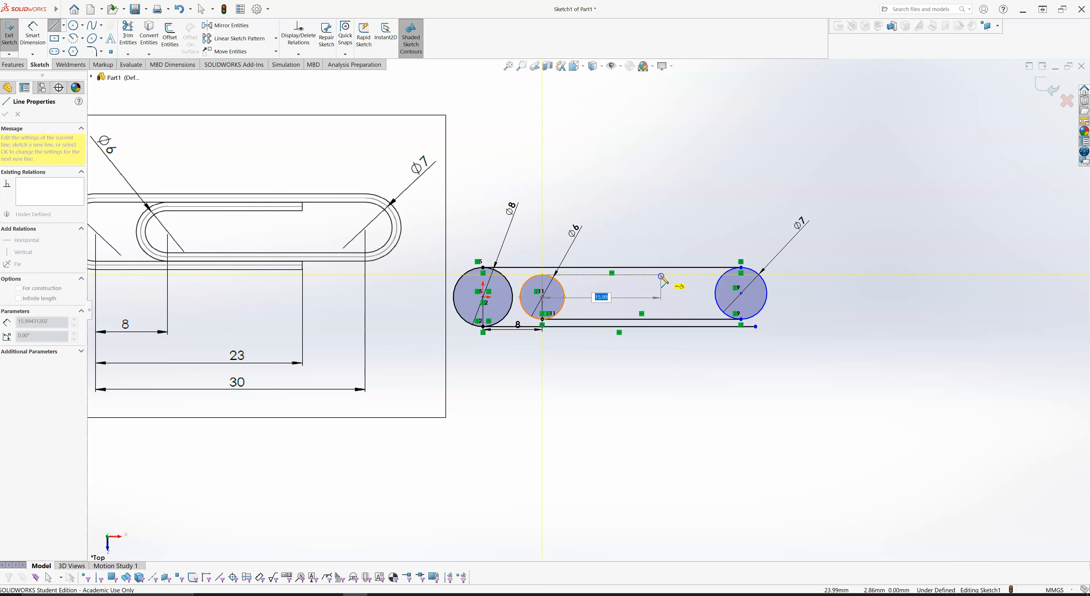
pyautogui.click(661, 275)
pyautogui.press('Escape')
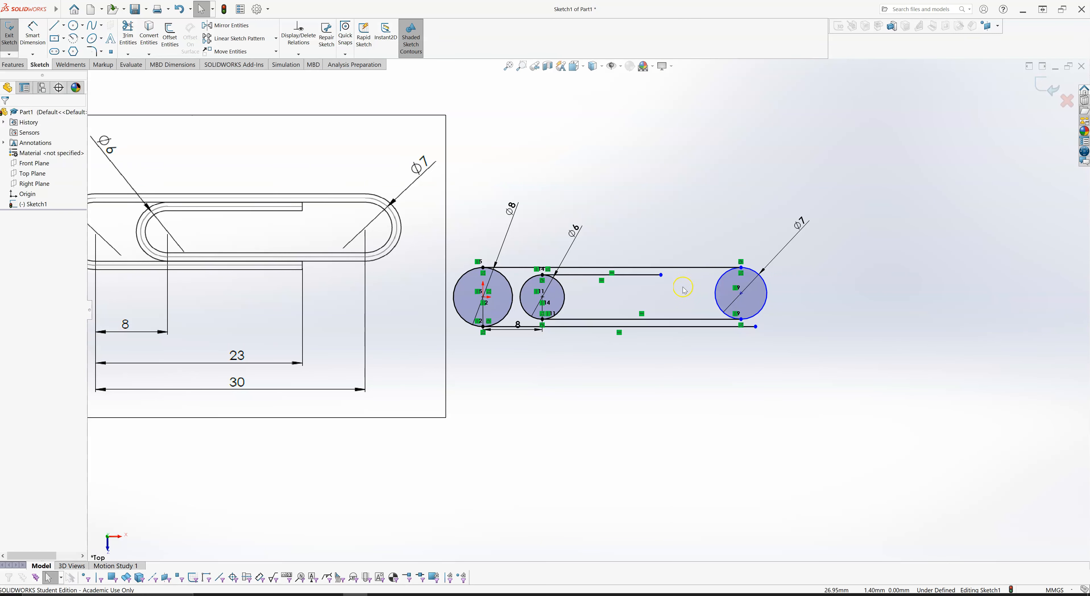
# - Shorten the lowest line so its free end lies about 25.45 mm right of the origin
pyautogui.scroll(1, 668, 224)
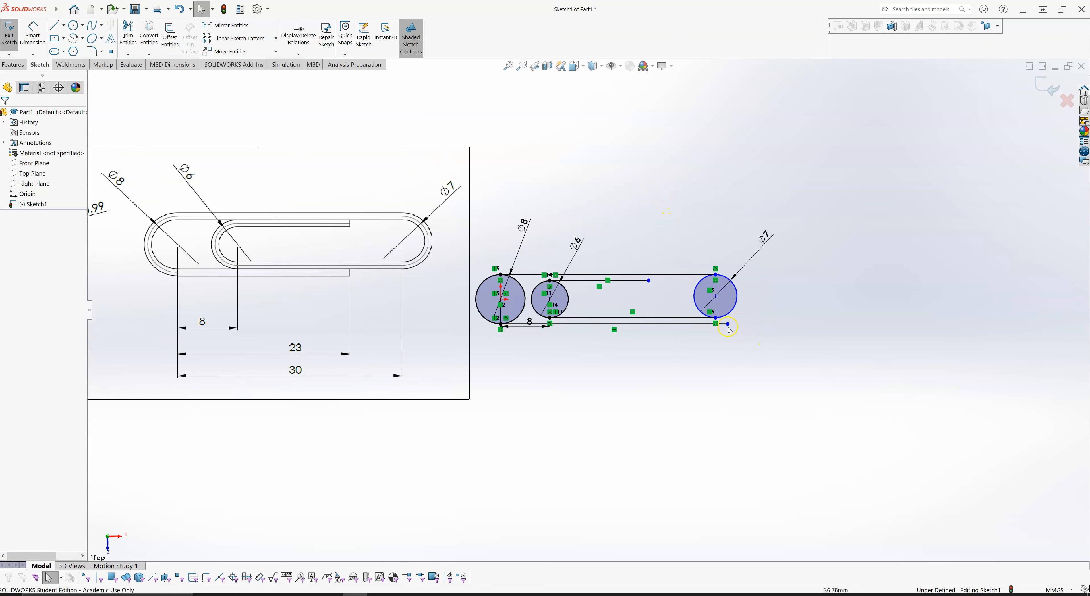
pyautogui.moveTo(730, 328); pyautogui.dragTo(660, 335)
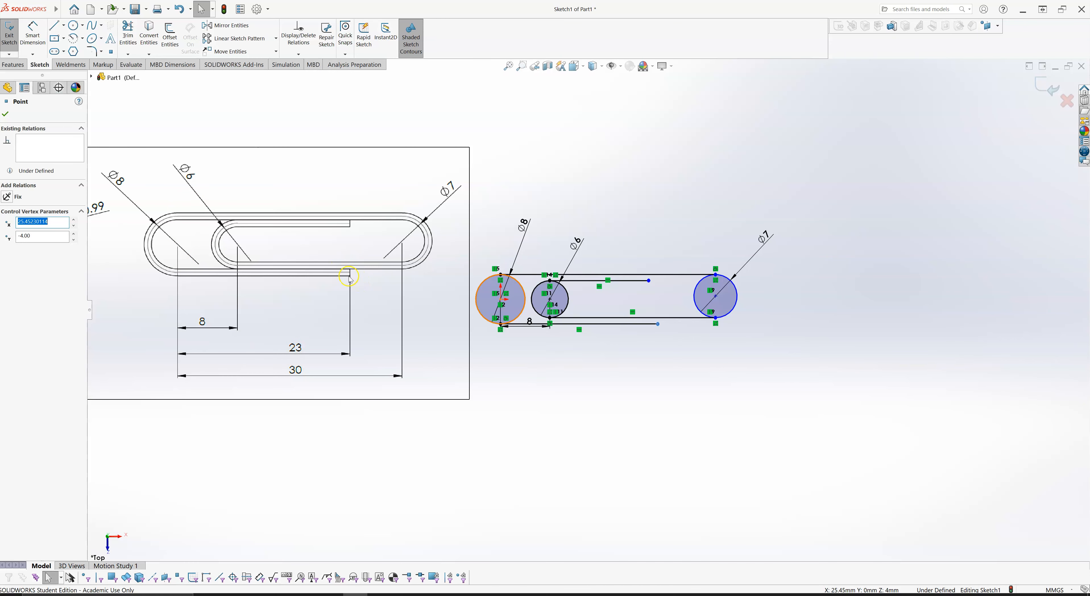
pyautogui.click(666, 226)
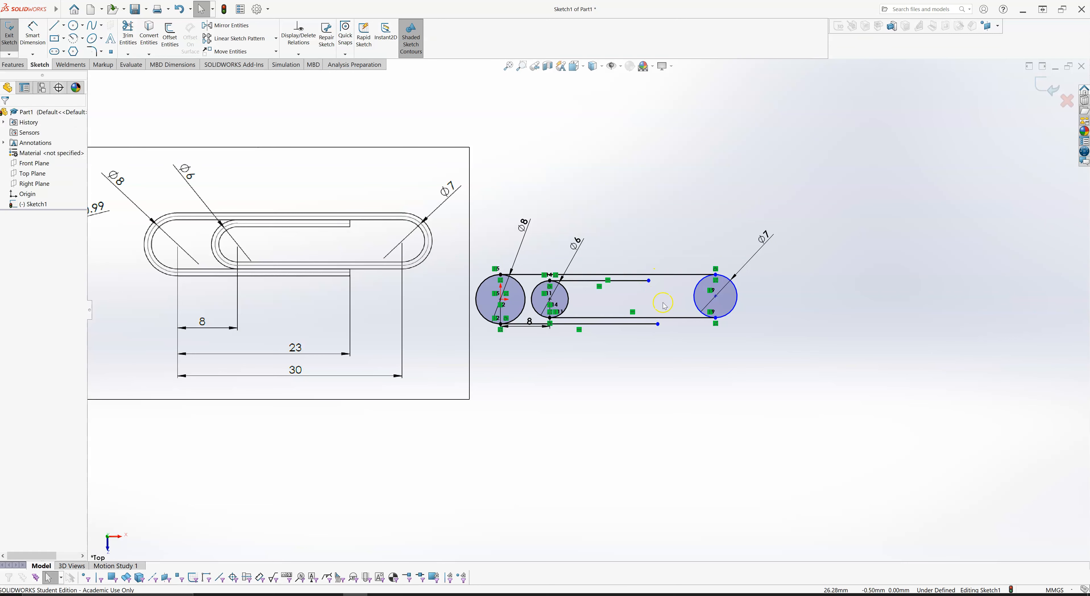
# - Align the free ends of the lowest line and the inner upper line vertically, and move them to about 22.23 mm right of the origin
pyautogui.click(648, 281)
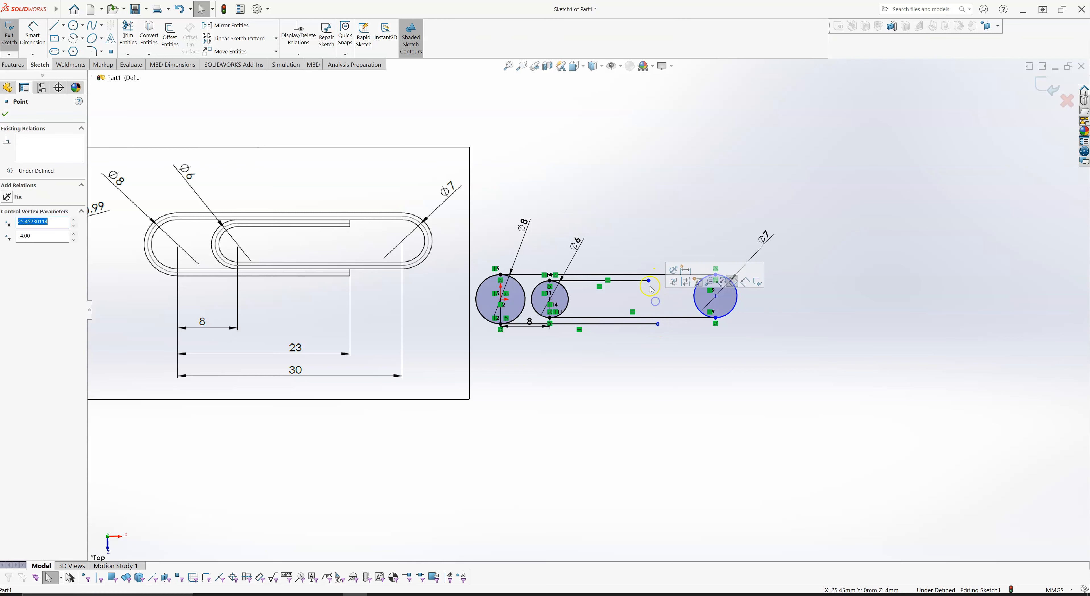
pyautogui.keyDown('ctrl'); pyautogui.click(650, 283); pyautogui.keyUp('ctrl')
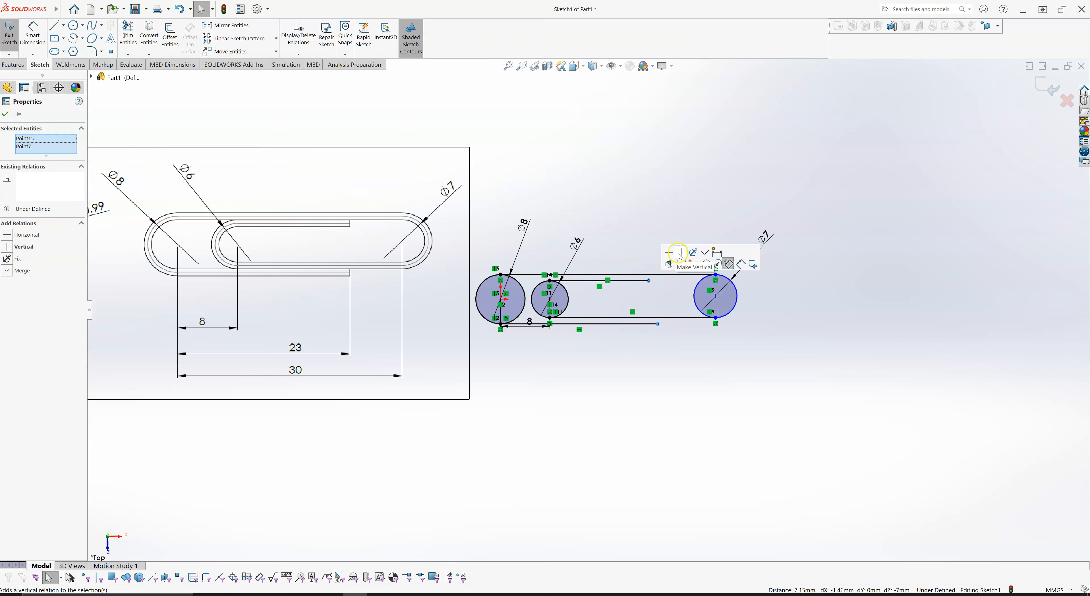
pyautogui.click(679, 254)
pyautogui.click(673, 354)
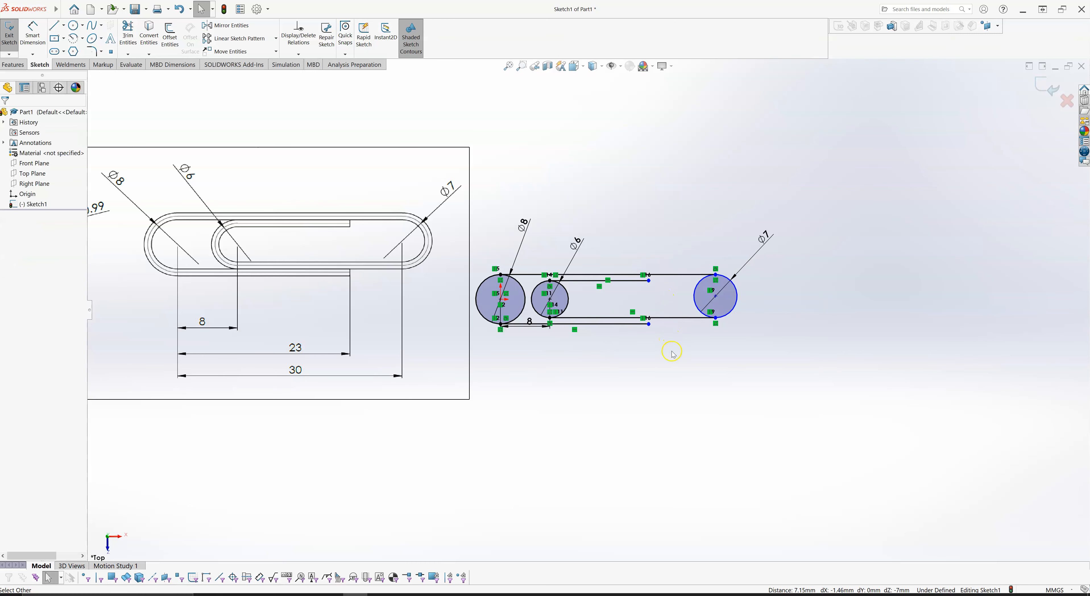
pyautogui.moveTo(650, 325)
pyautogui.mouseDown()
pyautogui.moveTo(677, 335)
pyautogui.moveTo(643, 337)
pyautogui.mouseUp()
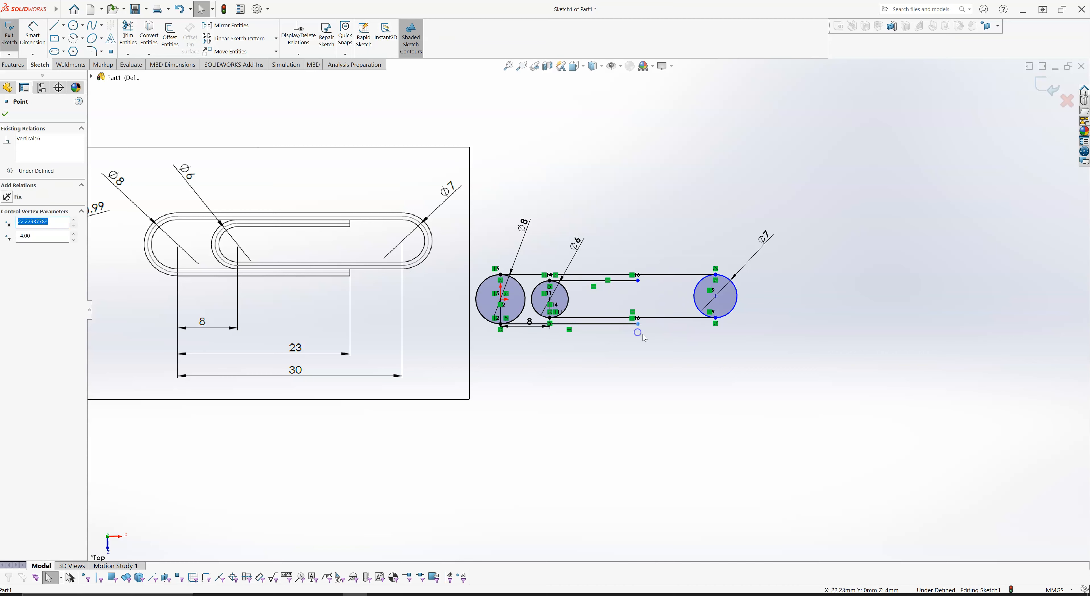
pyautogui.click(647, 263)
# - Place the 8 mm dimension further below the sketch and dimension the horizontal distance from the origin to the lowest line's free end as 23 mm
pyautogui.moveTo(529, 323); pyautogui.dragTo(529, 350)
pyautogui.click(602, 390)
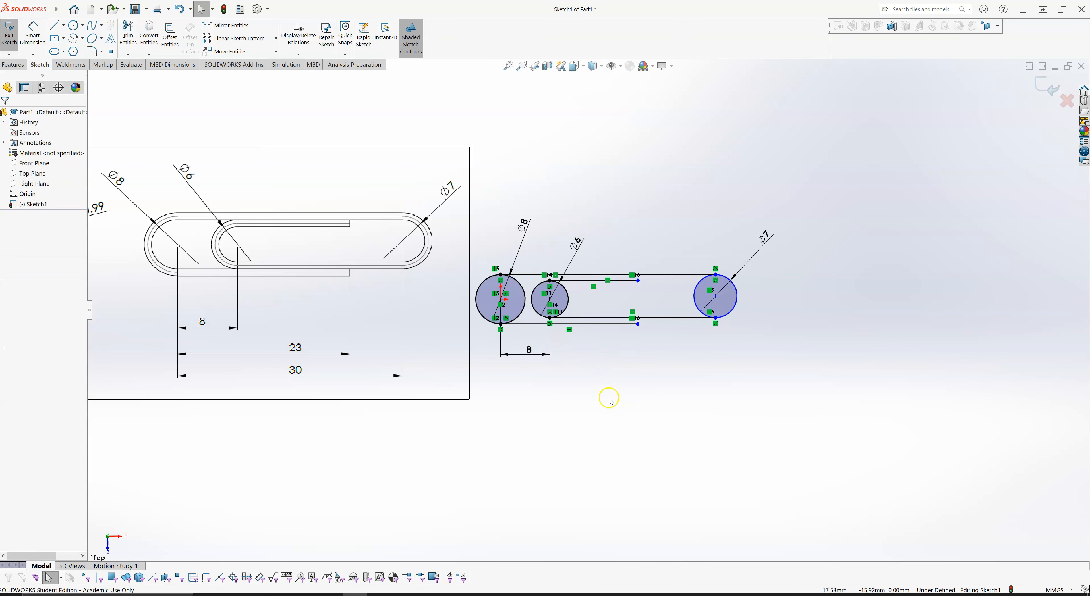
pyautogui.moveTo(608, 383); pyautogui.dragTo(608, 359, button='right')
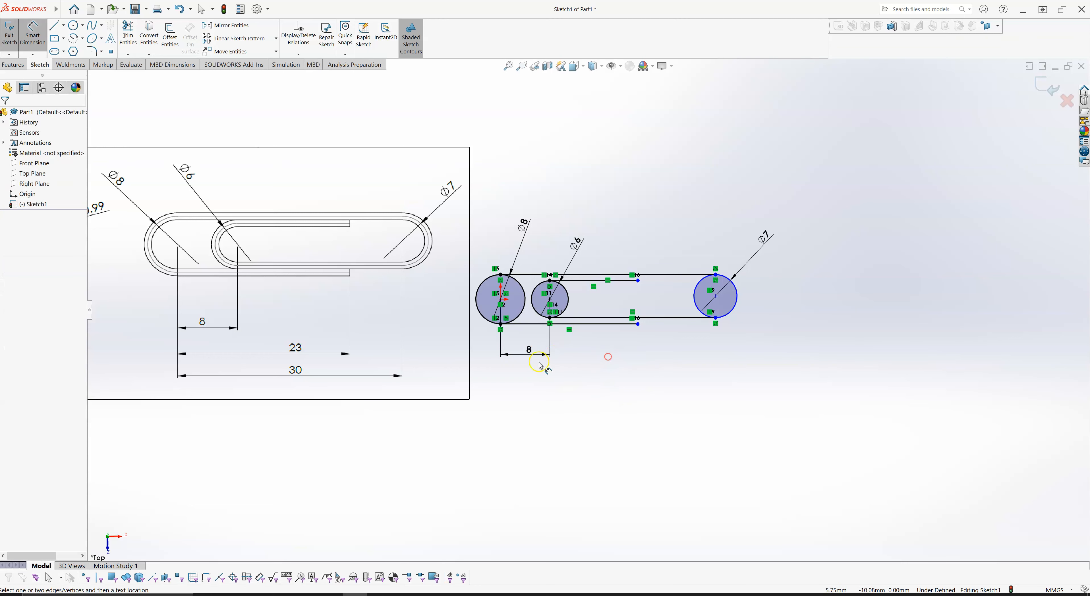
pyautogui.click(501, 300)
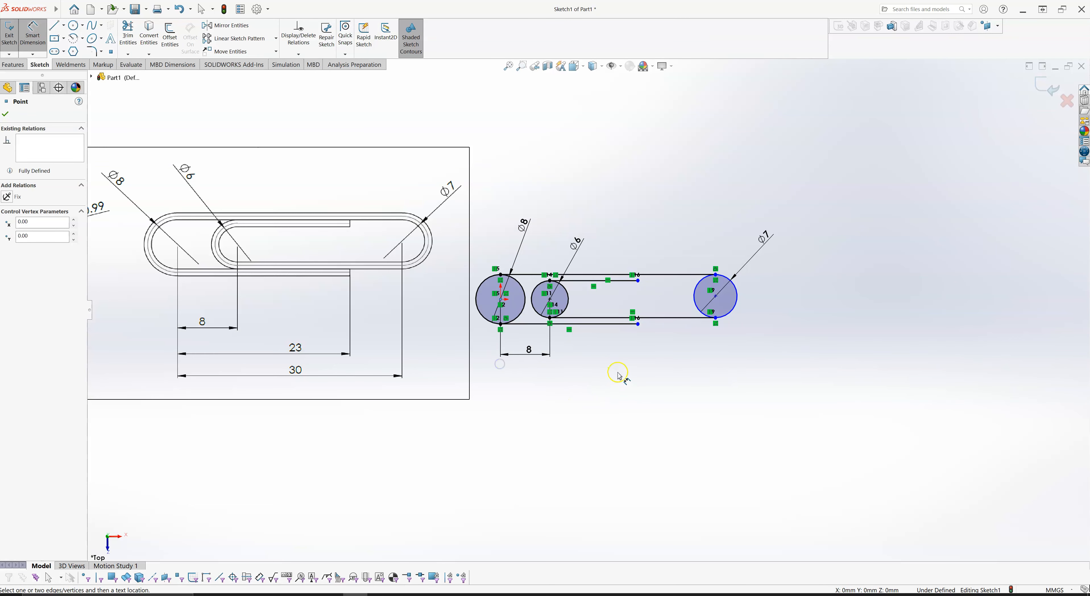
pyautogui.click(637, 324)
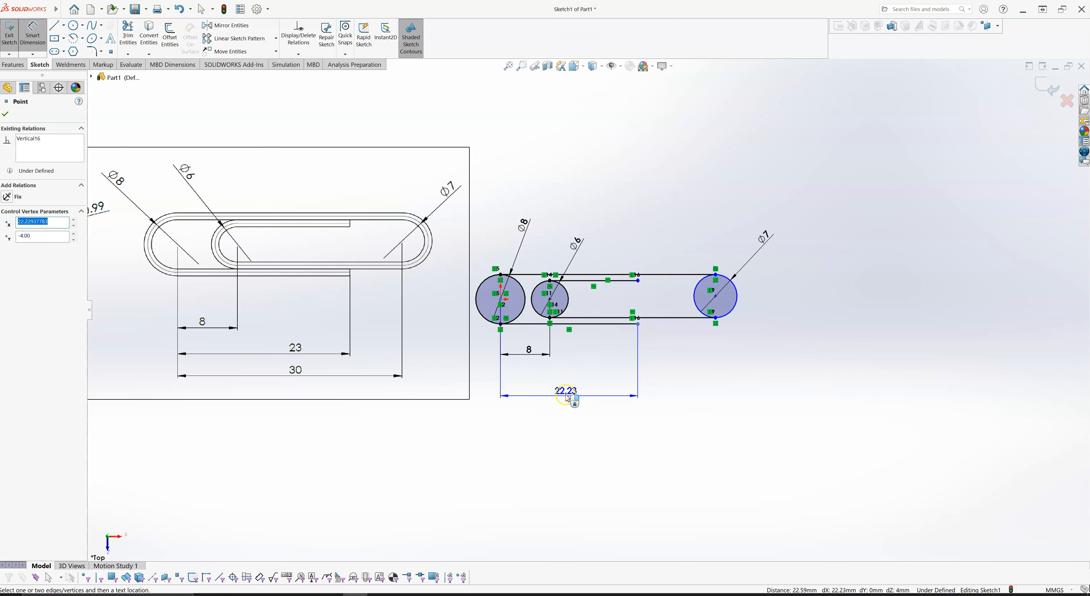
pyautogui.click(567, 383)
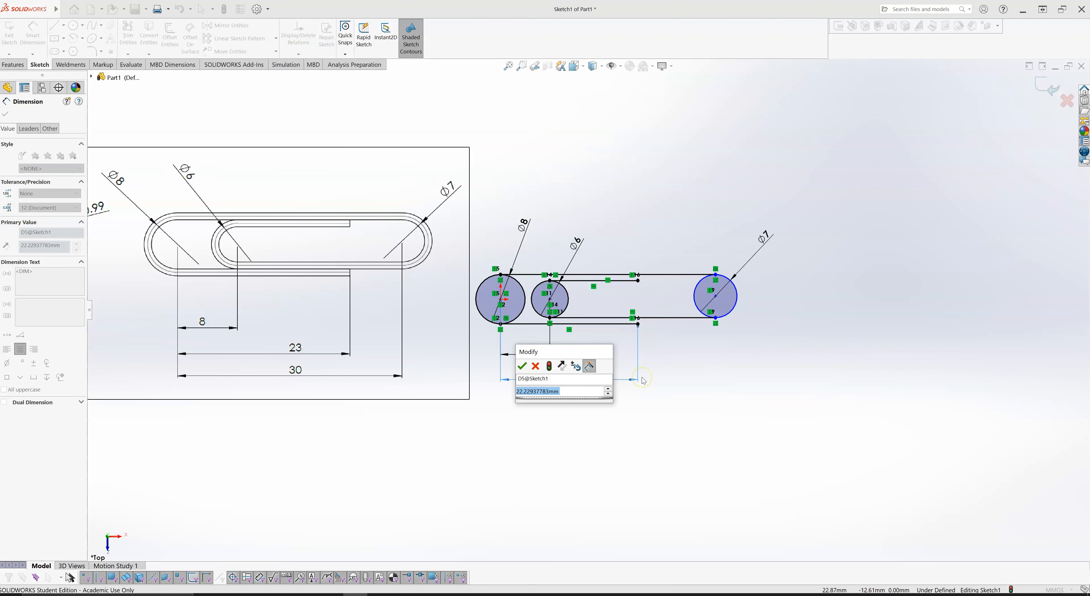
pyautogui.write('23')
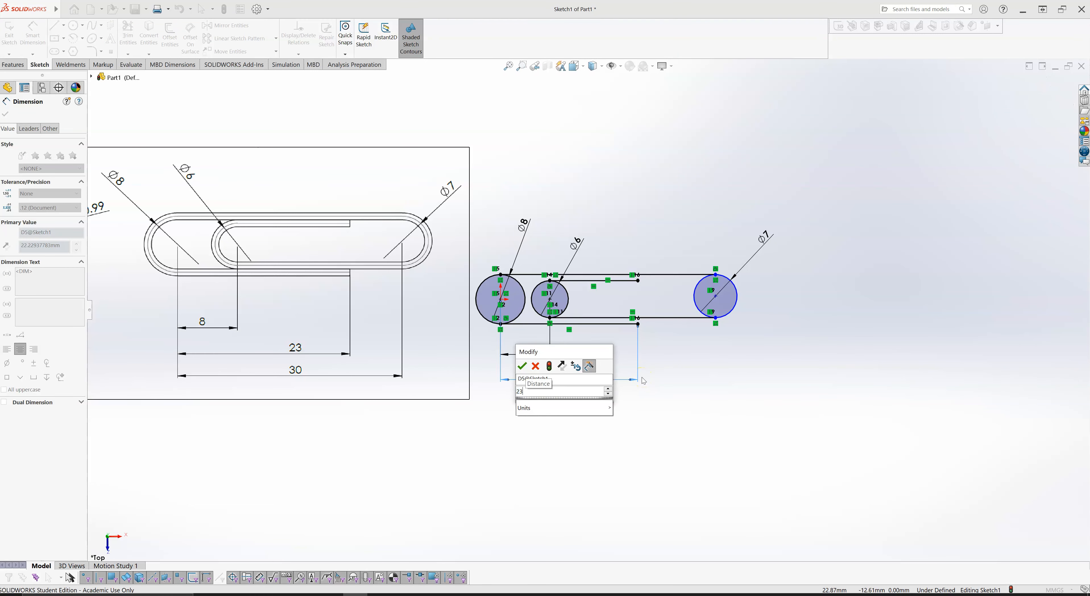
pyautogui.press('Return')
pyautogui.press('Escape')
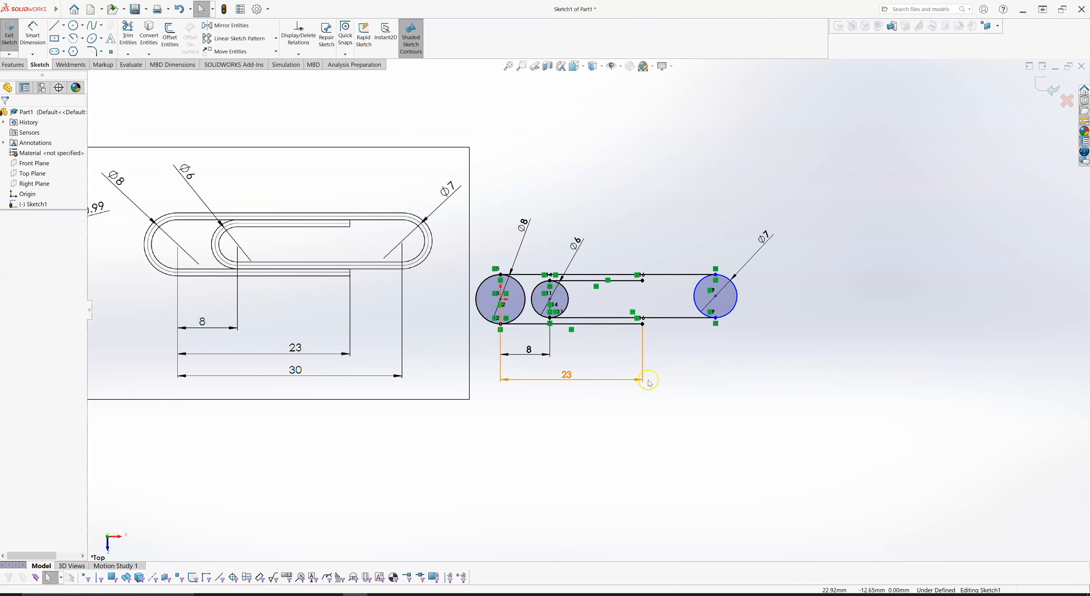
# - Dimension the horizontal distance from the origin to the 7 mm circle's centre and set it to 30 mm
pyautogui.moveTo(708, 409); pyautogui.dragTo(703, 368, button='right')
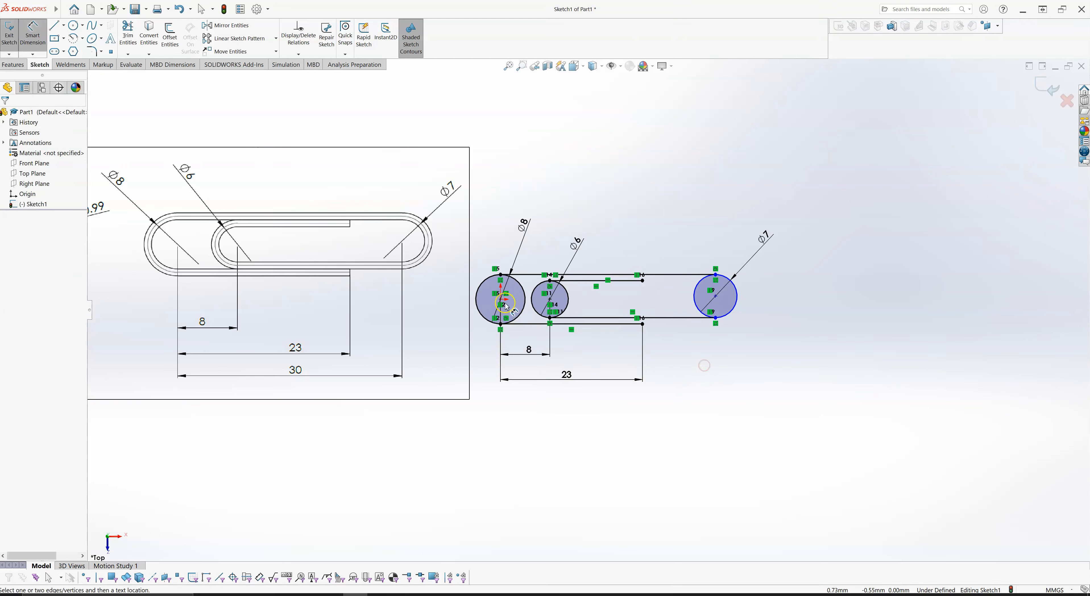
pyautogui.click(501, 300)
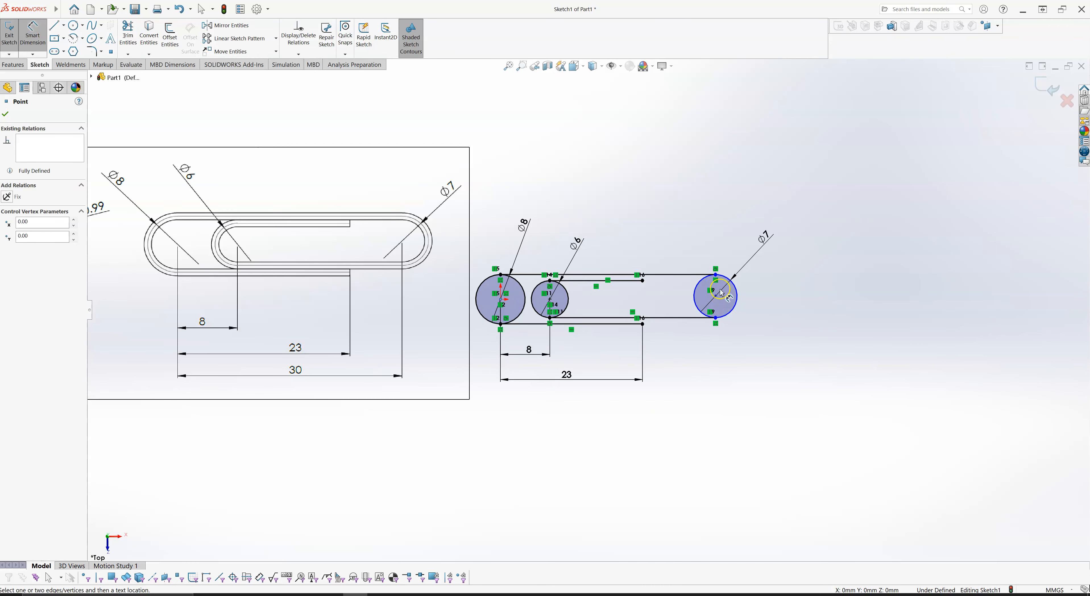
pyautogui.click(716, 297)
pyautogui.click(676, 421)
pyautogui.write('30')
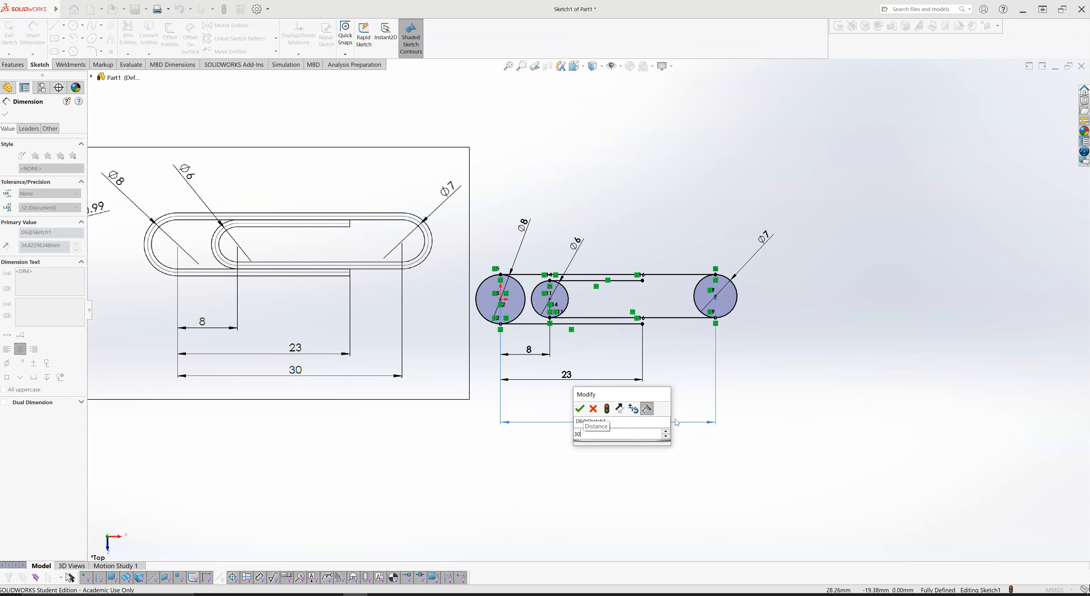
pyautogui.press('Return')
pyautogui.click(750, 353)
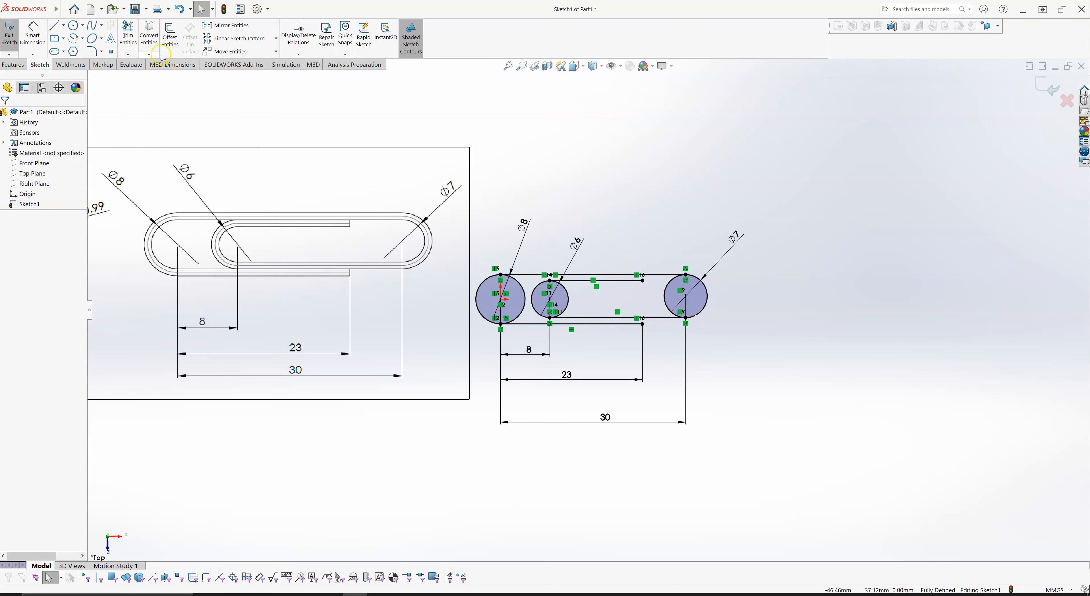
# - Power trim the left half of the 7 mm circle and the right half of the 6 mm circle, leaving their outer arcs
pyautogui.click(129, 36)
pyautogui.click(19, 216)
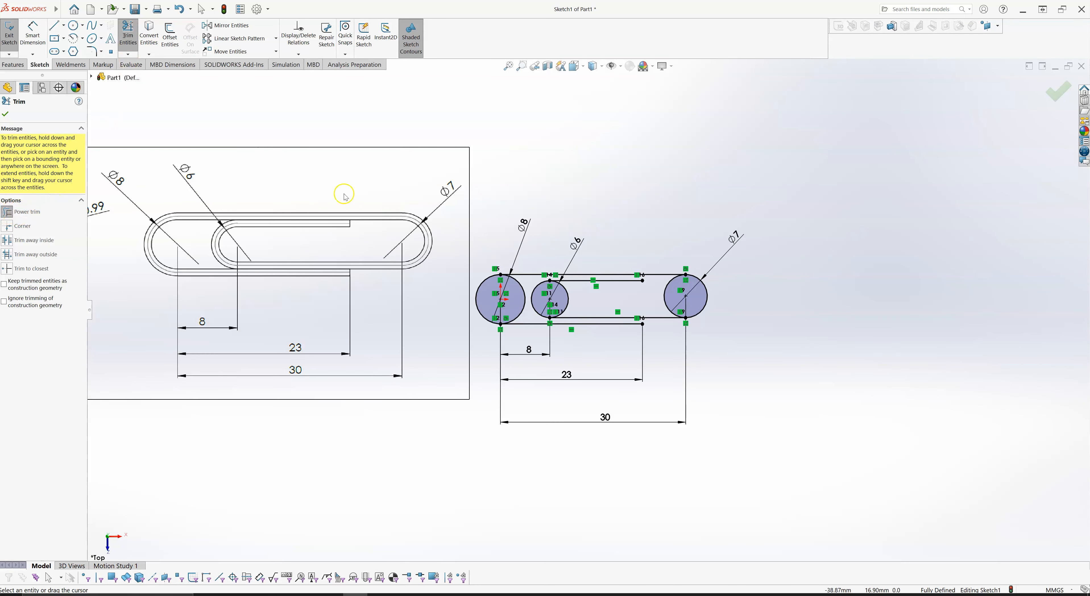
pyautogui.moveTo(622, 137)
pyautogui.mouseDown()
pyautogui.moveTo(597, 179)
pyautogui.moveTo(682, 122)
pyautogui.moveTo(651, 158)
pyautogui.moveTo(748, 150)
pyautogui.moveTo(575, 170)
pyautogui.moveTo(682, 120)
pyautogui.mouseUp()
pyautogui.moveTo(551, 297); pyautogui.dragTo(671, 298)
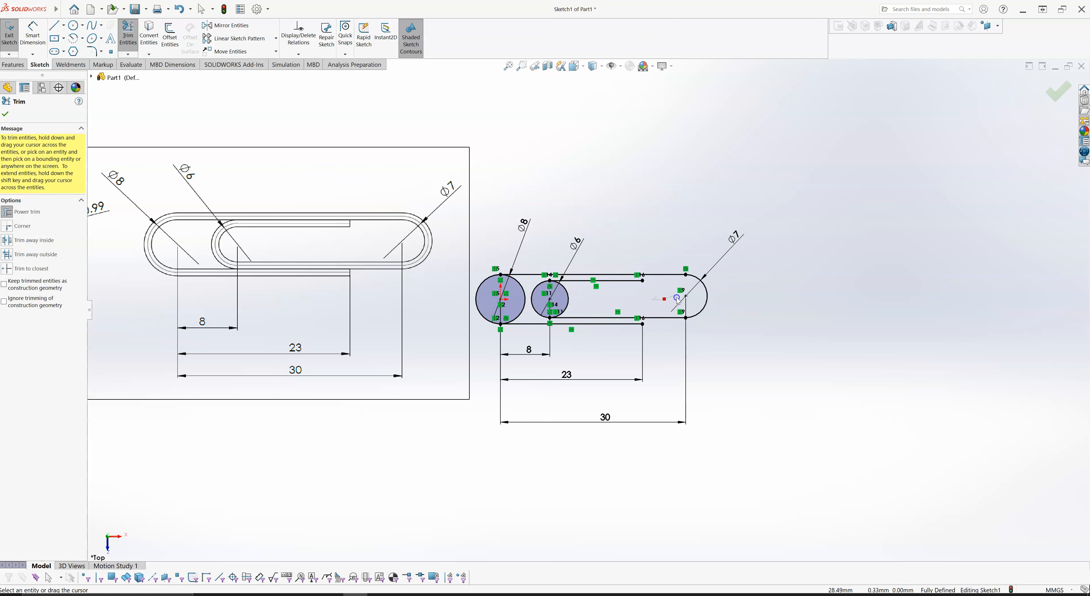
pyautogui.moveTo(676, 298); pyautogui.dragTo(678, 297)
pyautogui.press('Escape')
pyautogui.moveTo(662, 185); pyautogui.dragTo(638, 220, button='right')
pyautogui.moveTo(587, 305); pyautogui.dragTo(566, 301)
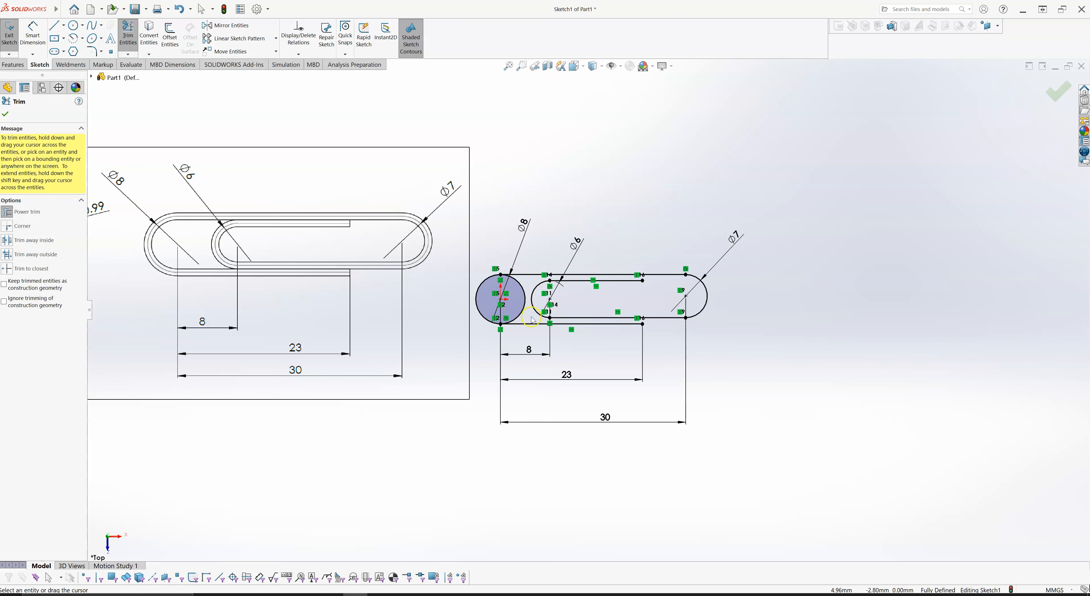
# - Power trim the right half of the 8 mm circle to complete the paperclip path, and exit the sketch
pyautogui.moveTo(527, 316); pyautogui.dragTo(516, 309)
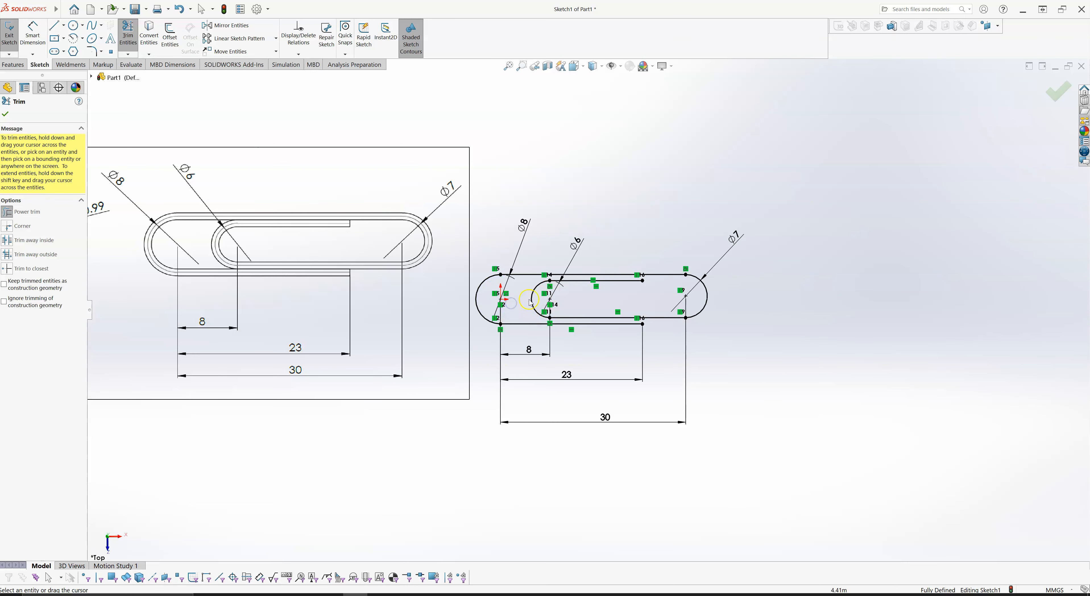
pyautogui.press('Escape')
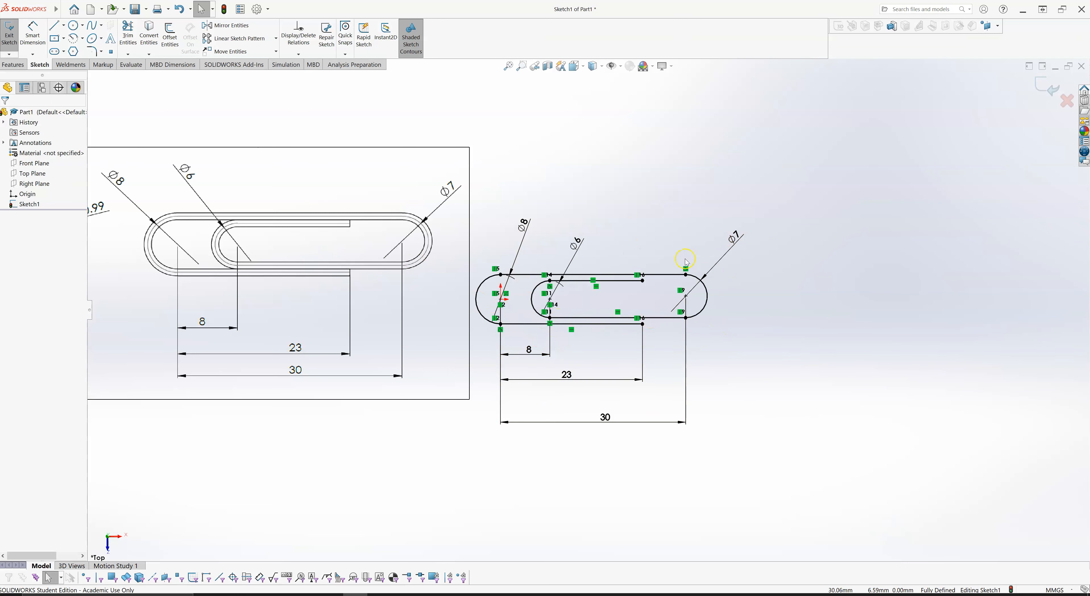
pyautogui.press('z')
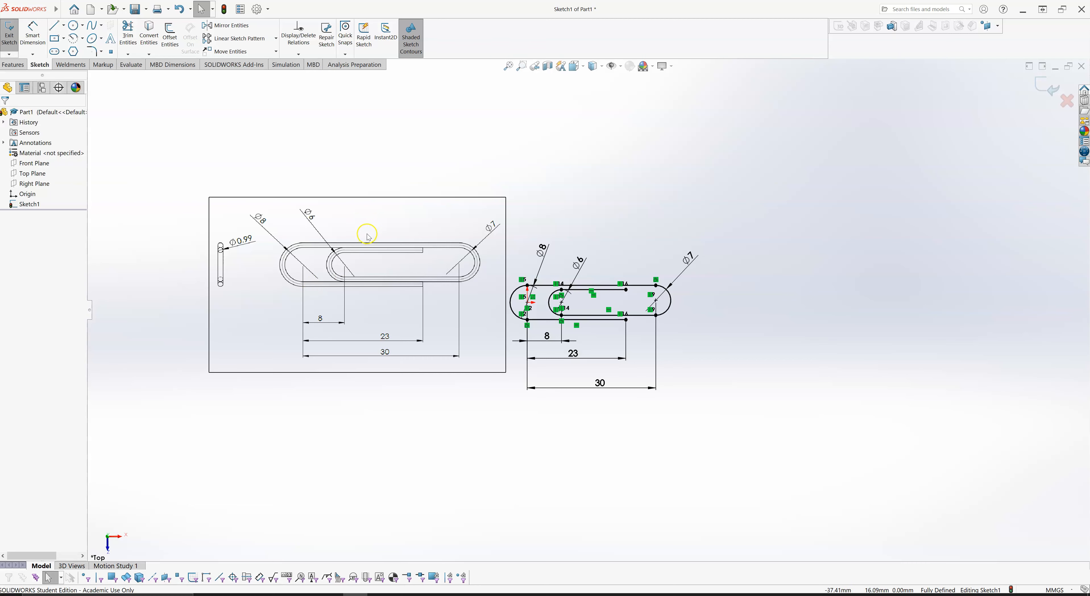
pyautogui.press('z')
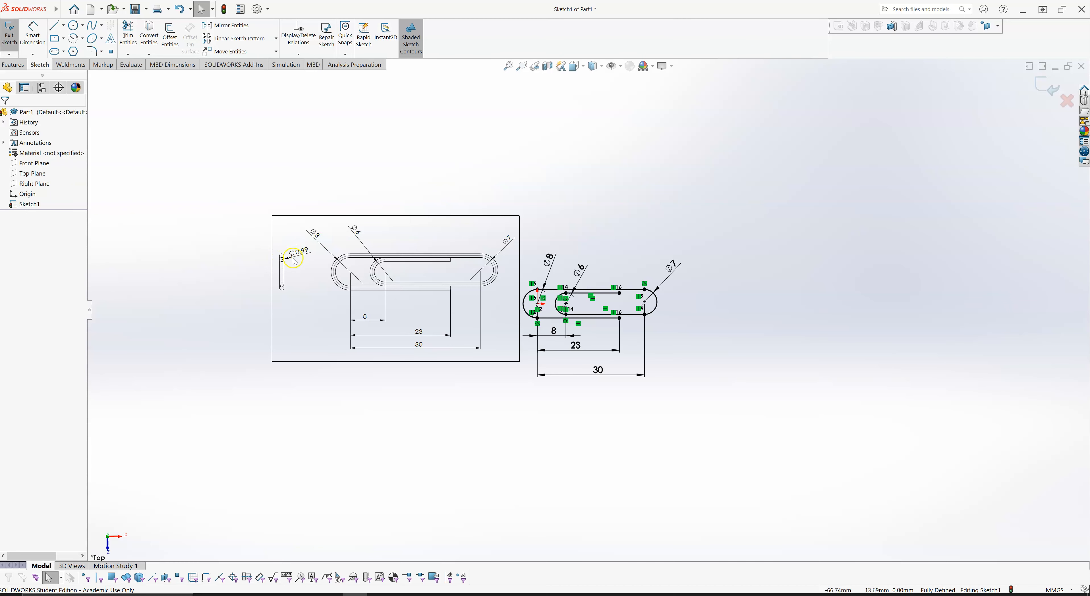
pyautogui.click(1044, 89)
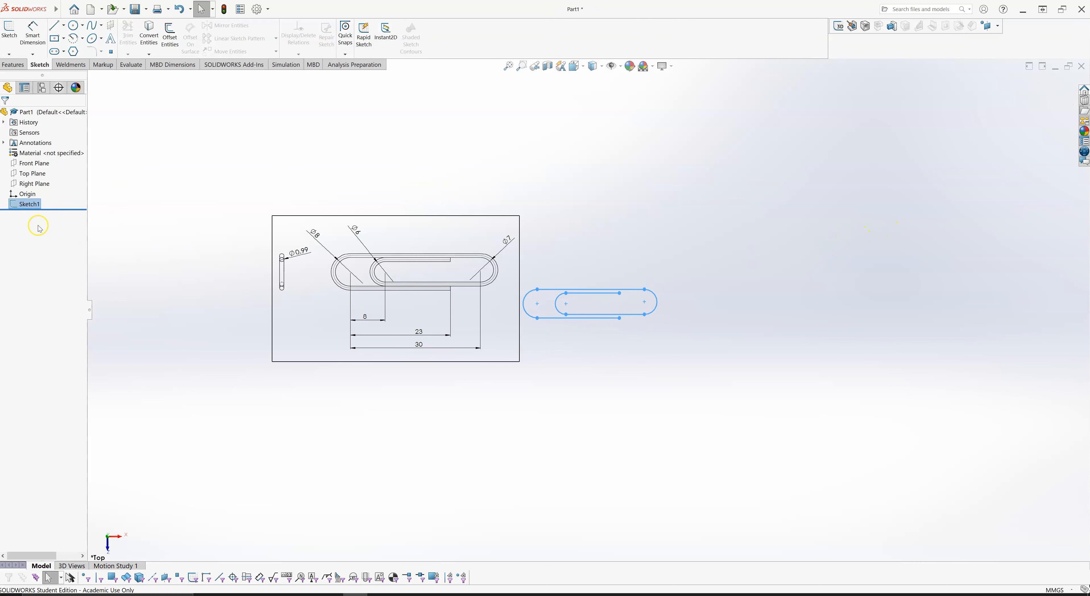
pyautogui.click(110, 232)
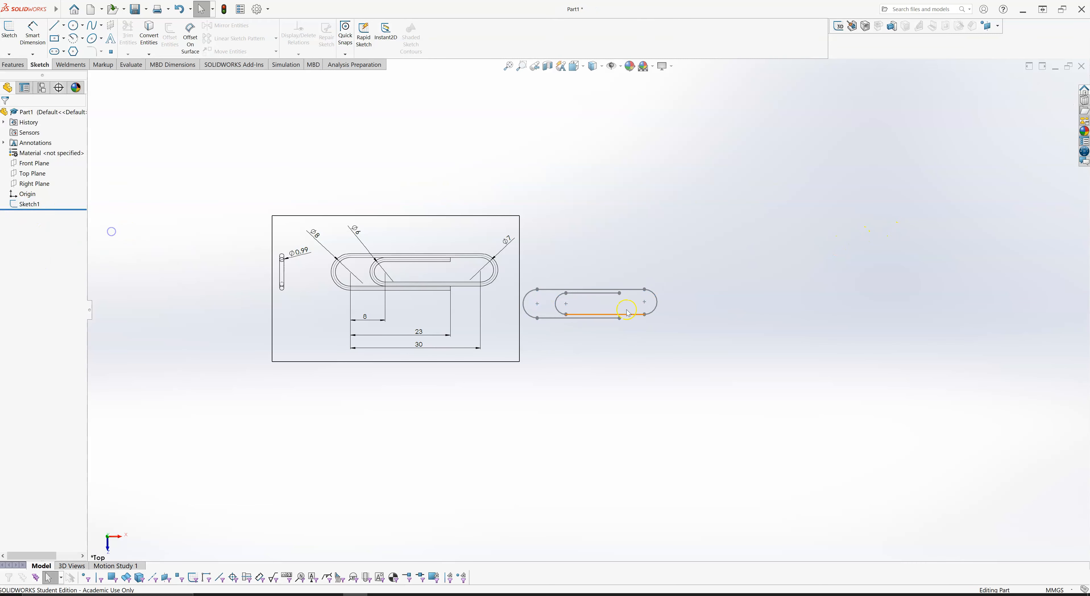
# - Try to create a Swept Boss/Base with a 1 mm diameter circular profile along the paperclip path sketch
pyautogui.scroll(-2, 660, 336)
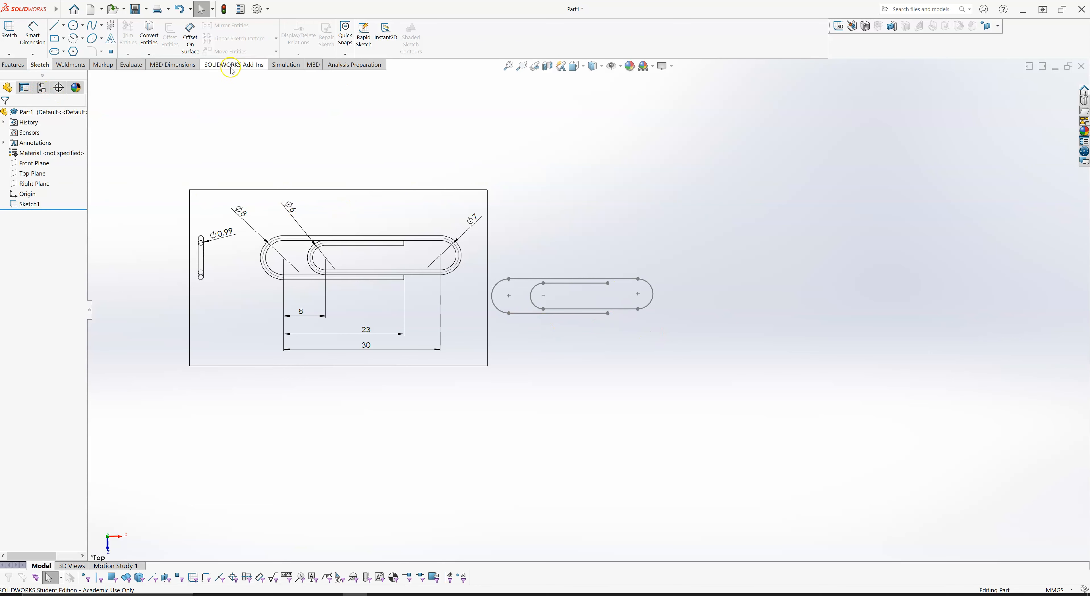
pyautogui.click(15, 66)
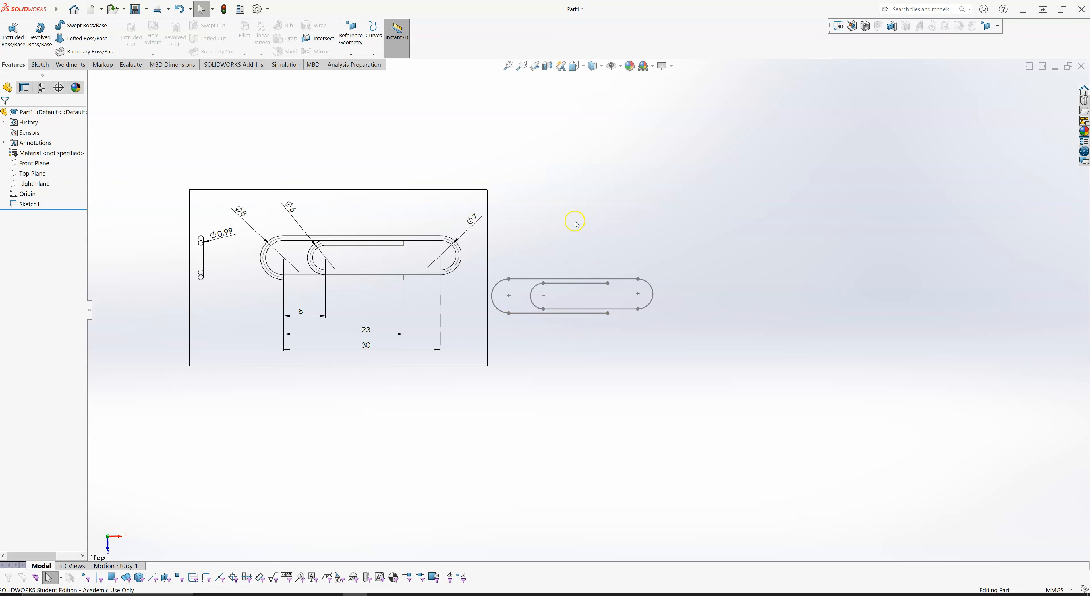
pyautogui.scroll(-1, 628, 278)
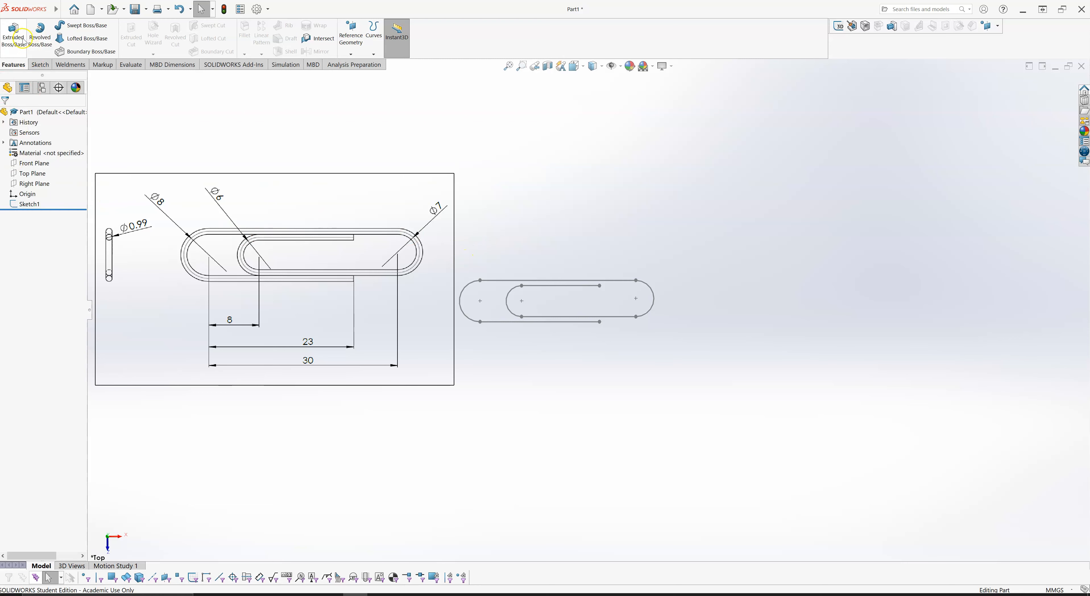
pyautogui.click(86, 28)
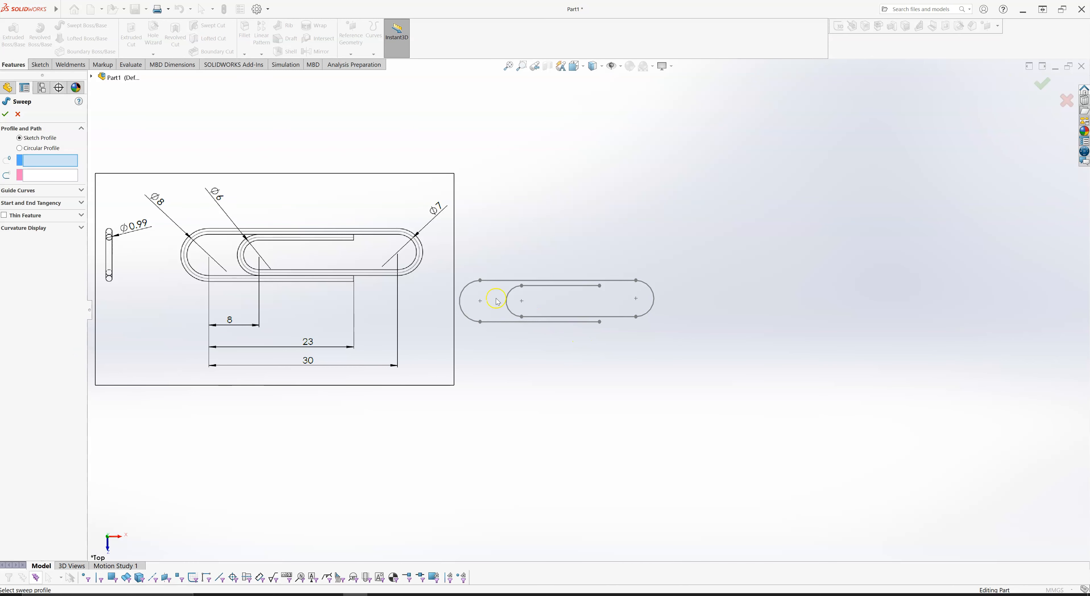
pyautogui.click(19, 147)
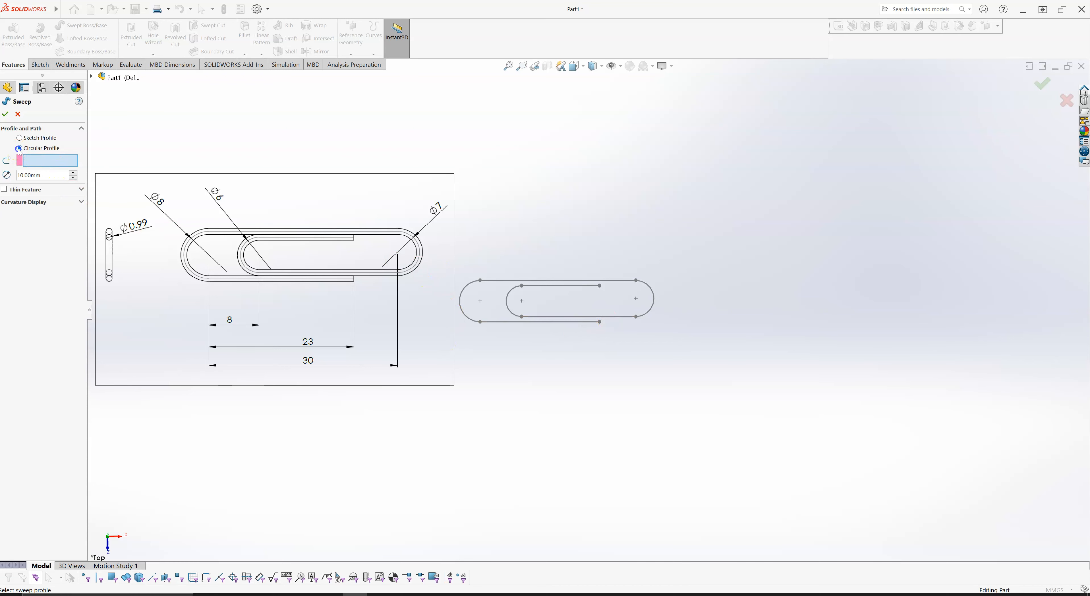
pyautogui.click(49, 178)
pyautogui.moveTo(49, 177); pyautogui.dragTo(10, 178)
pyautogui.write('1')
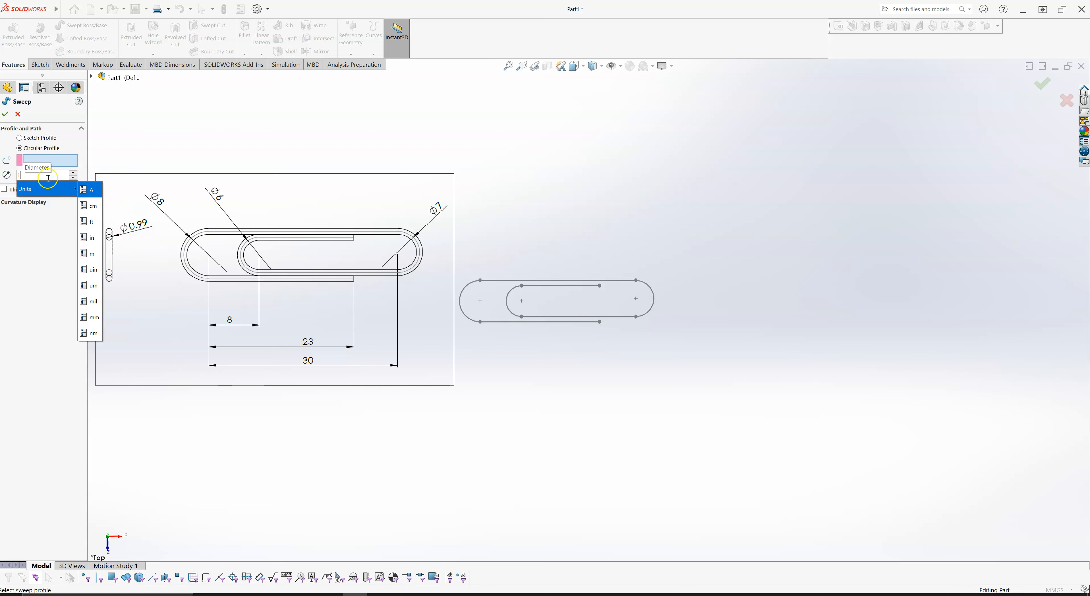
pyautogui.click(58, 175)
pyautogui.press('Return')
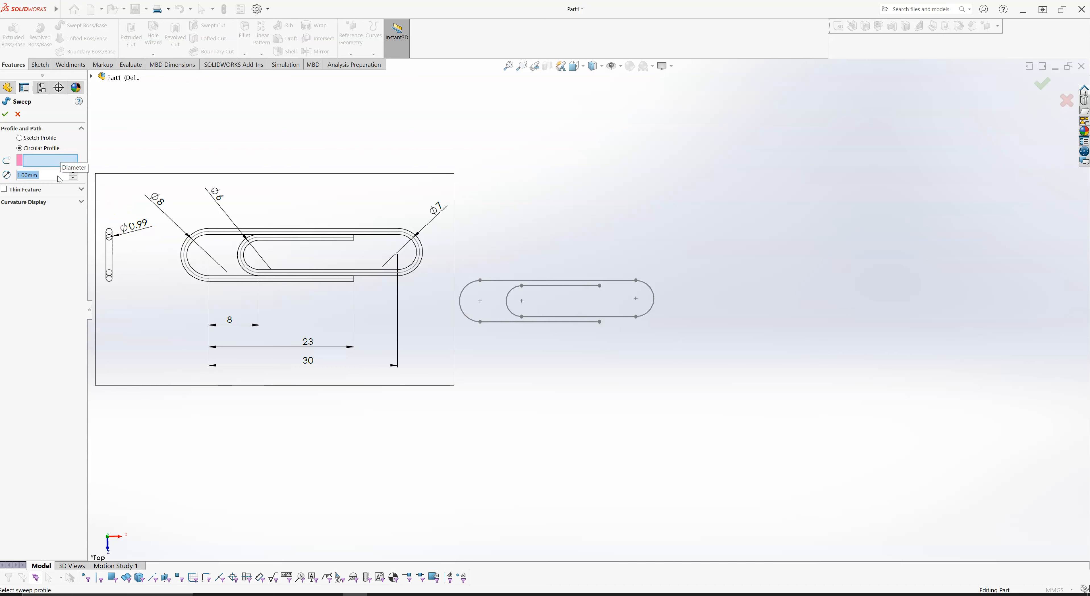
pyautogui.click(40, 149)
pyautogui.click(23, 149)
pyautogui.click(493, 281)
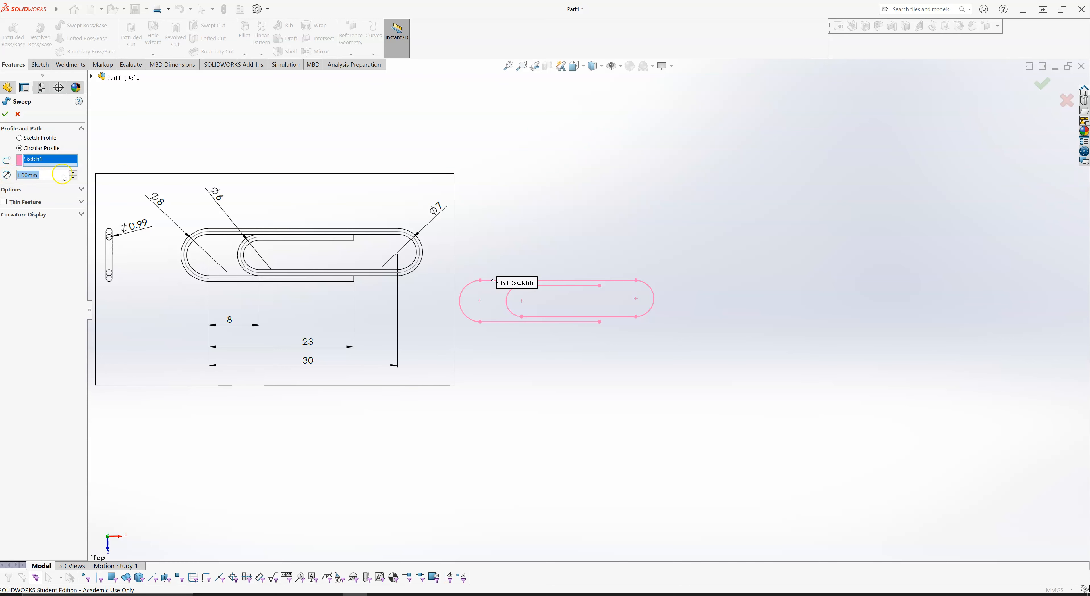
pyautogui.click(5, 116)
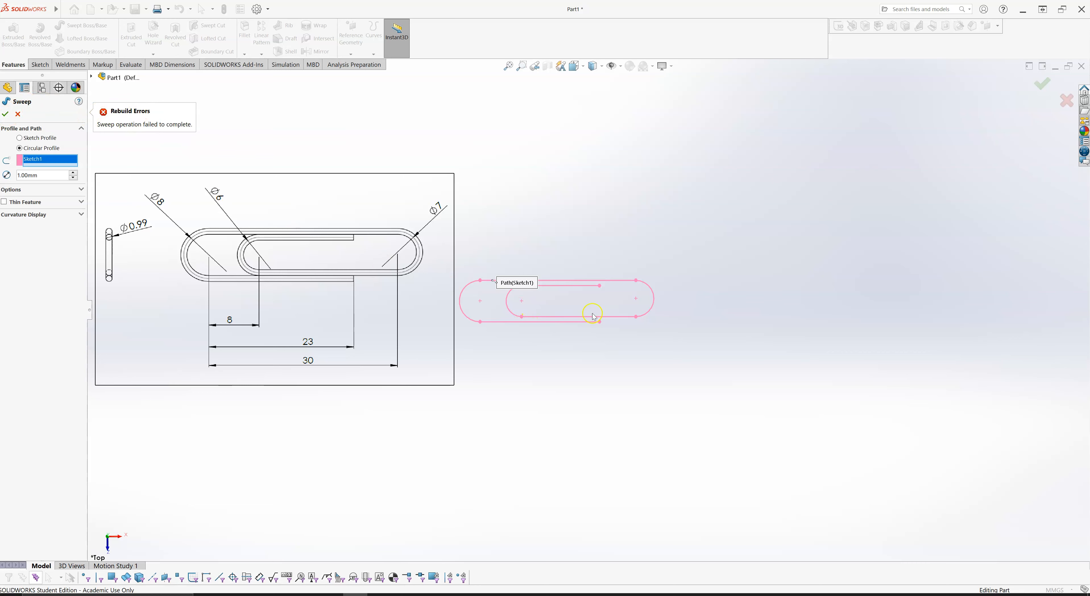
# - Check the wire diameter in the reference drawing and set the sweep's circular profile diameter to 0.99 mm
pyautogui.scroll(-2, 599, 316)
pyautogui.scroll(-3, 263, 246)
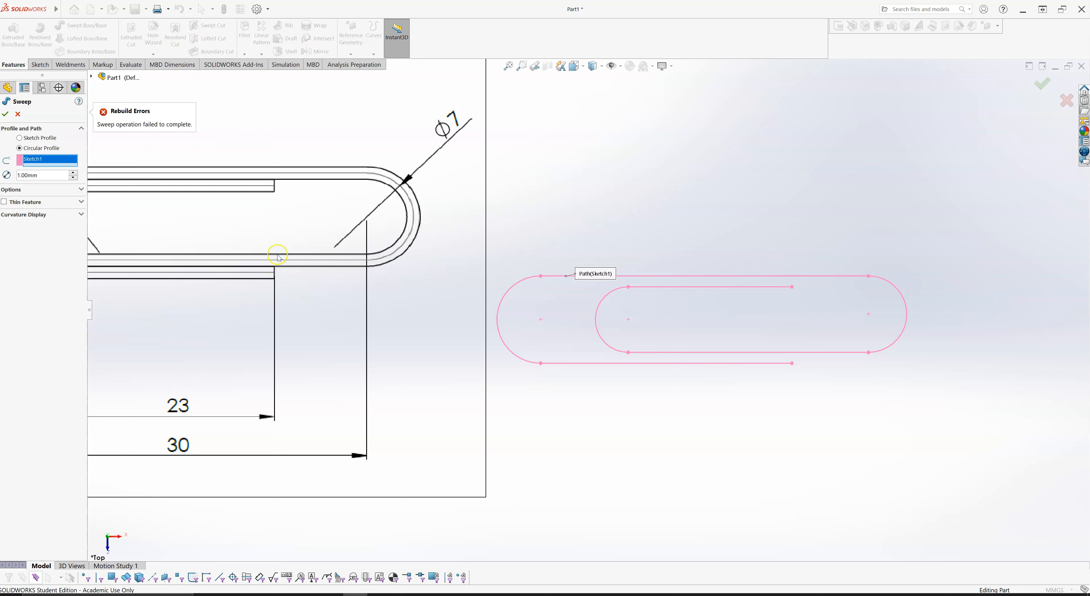
pyautogui.scroll(4, 277, 266)
pyautogui.scroll(-6, 205, 244)
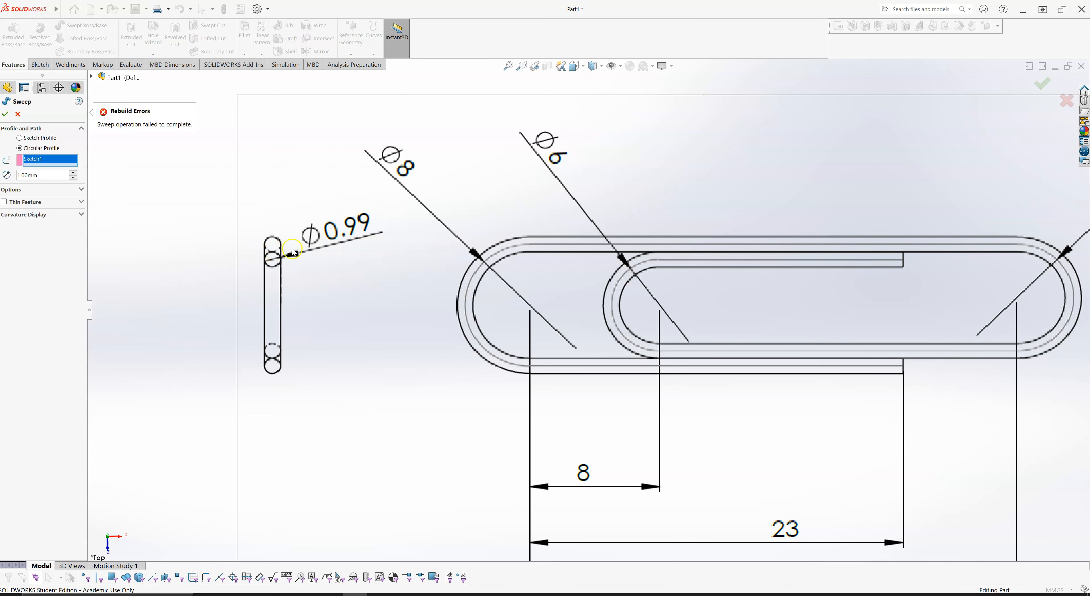
pyautogui.scroll(2, 605, 247)
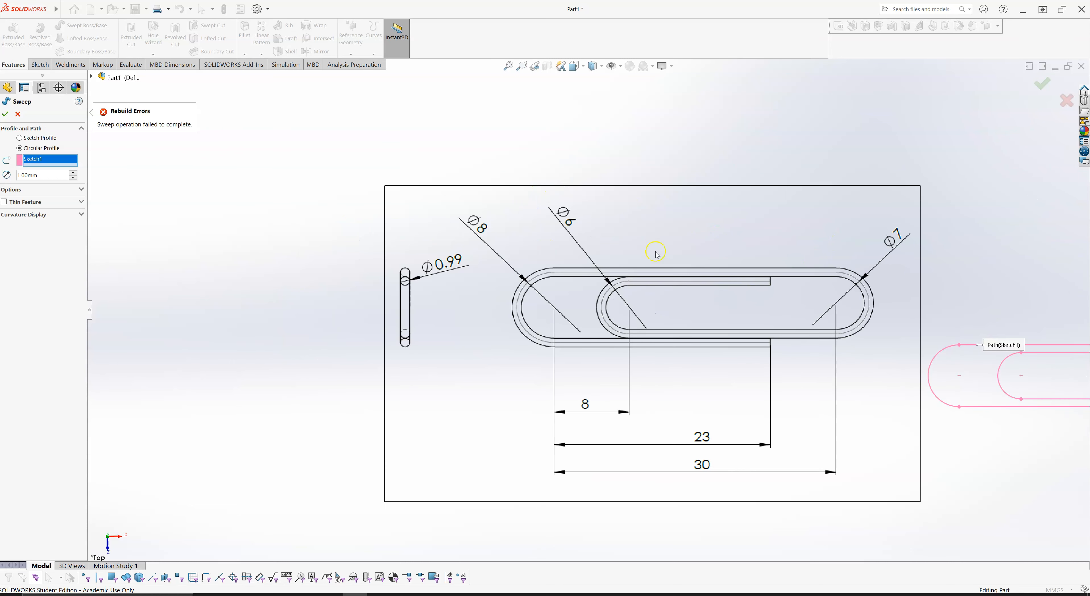
pyautogui.doubleClick(37, 177)
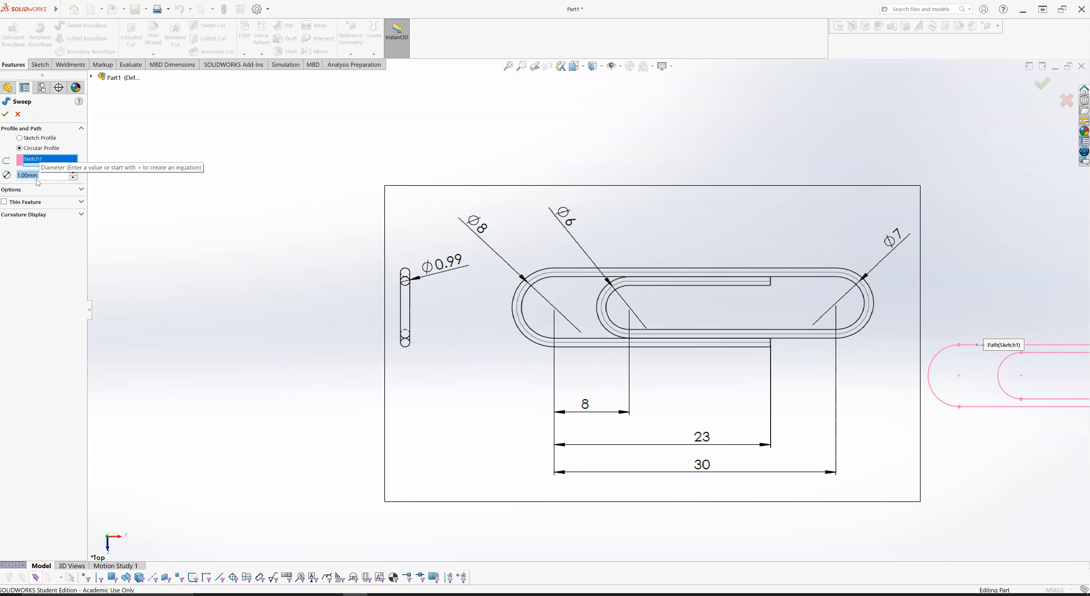
pyautogui.write('0.')
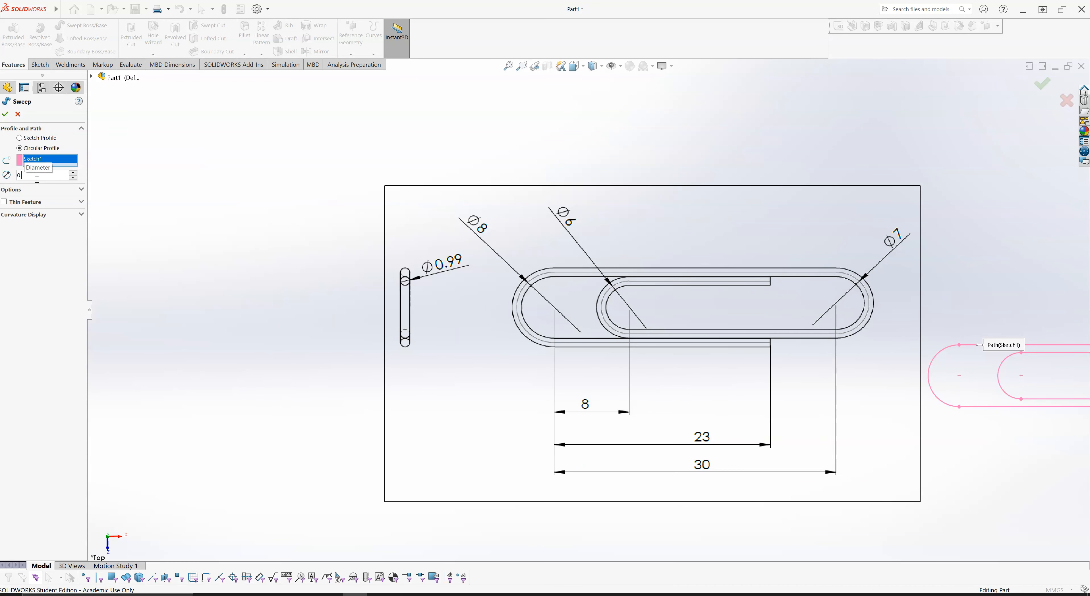
pyautogui.write('99')
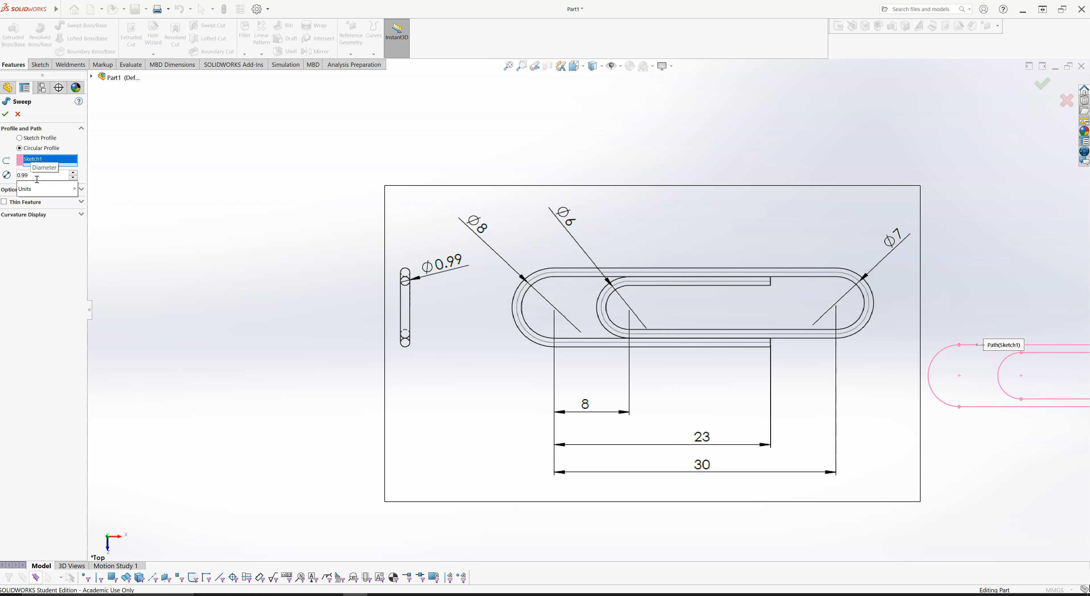
pyautogui.press('Return')
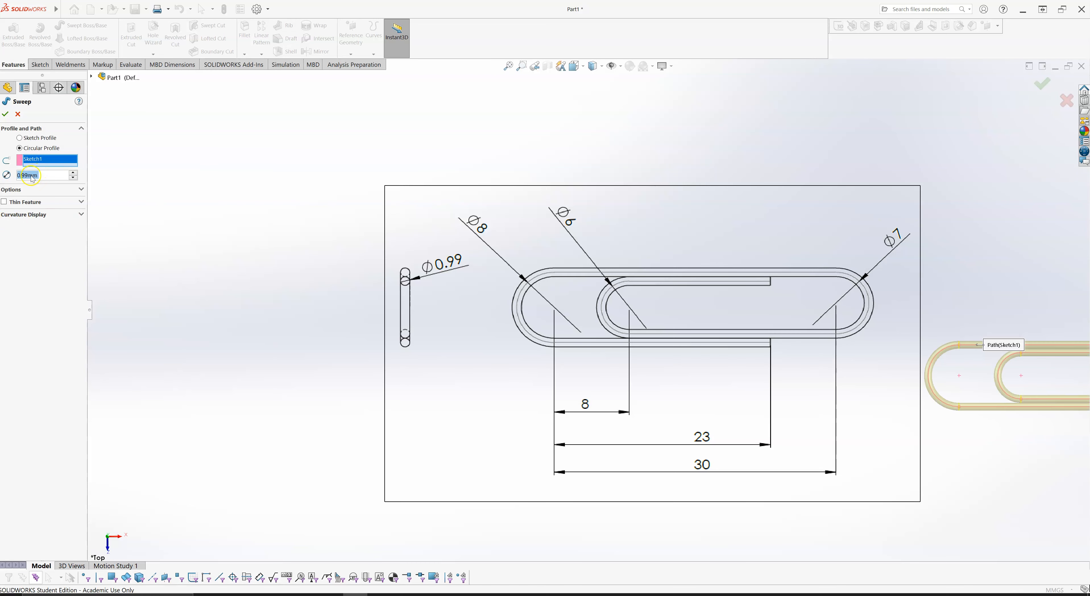
# - Compare the sweep preview with the reference drawing, inspect its adjacent wire runs, and accept the sweep
pyautogui.scroll(5, 457, 304)
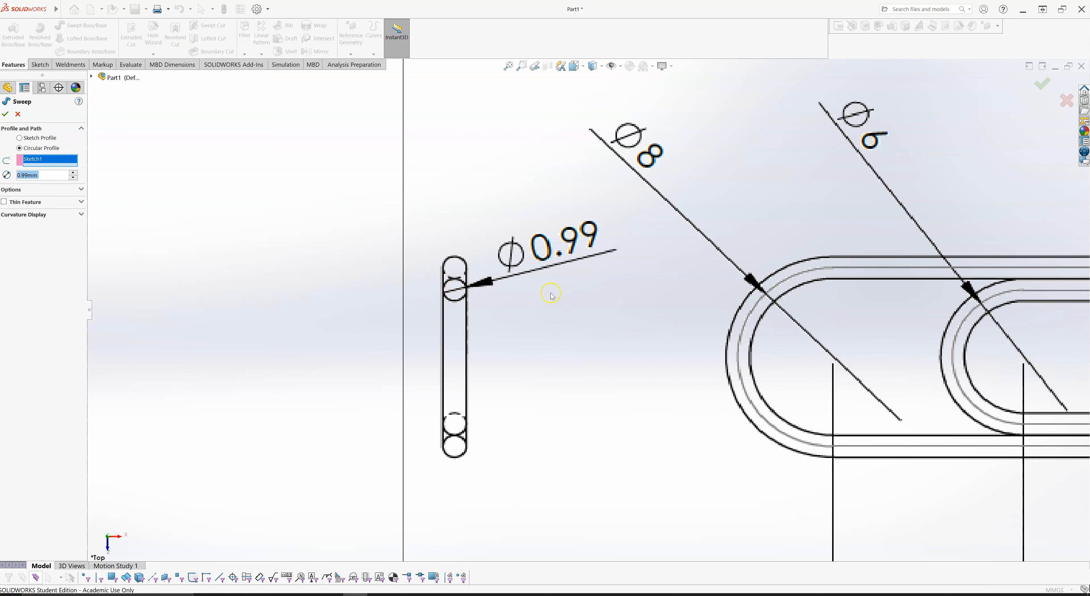
pyautogui.scroll(4, 552, 295)
pyautogui.scroll(4, 883, 301)
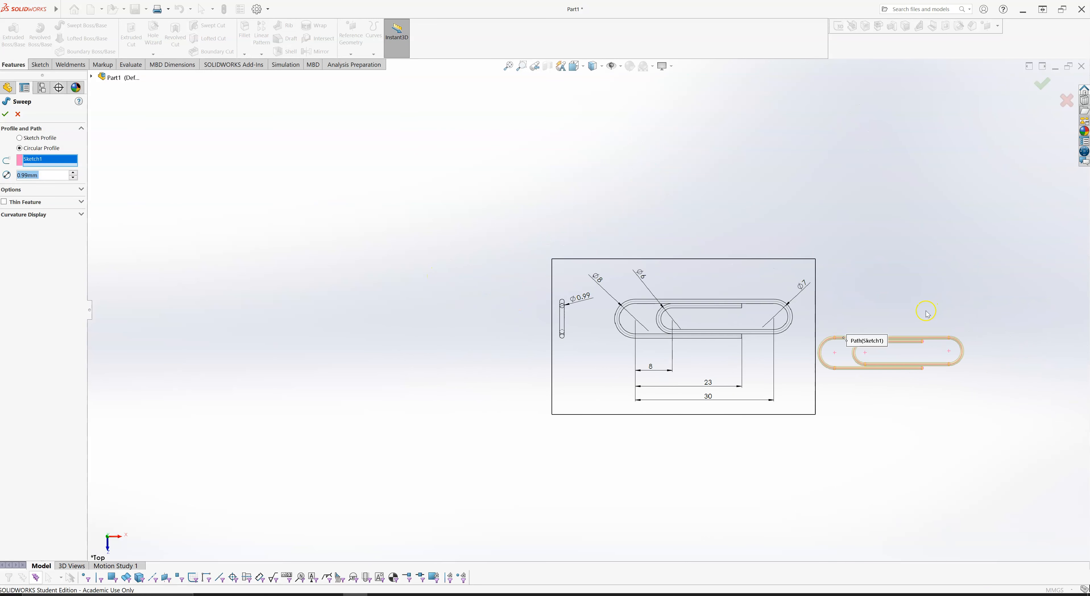
pyautogui.scroll(-3, 881, 324)
pyautogui.scroll(-3, 857, 355)
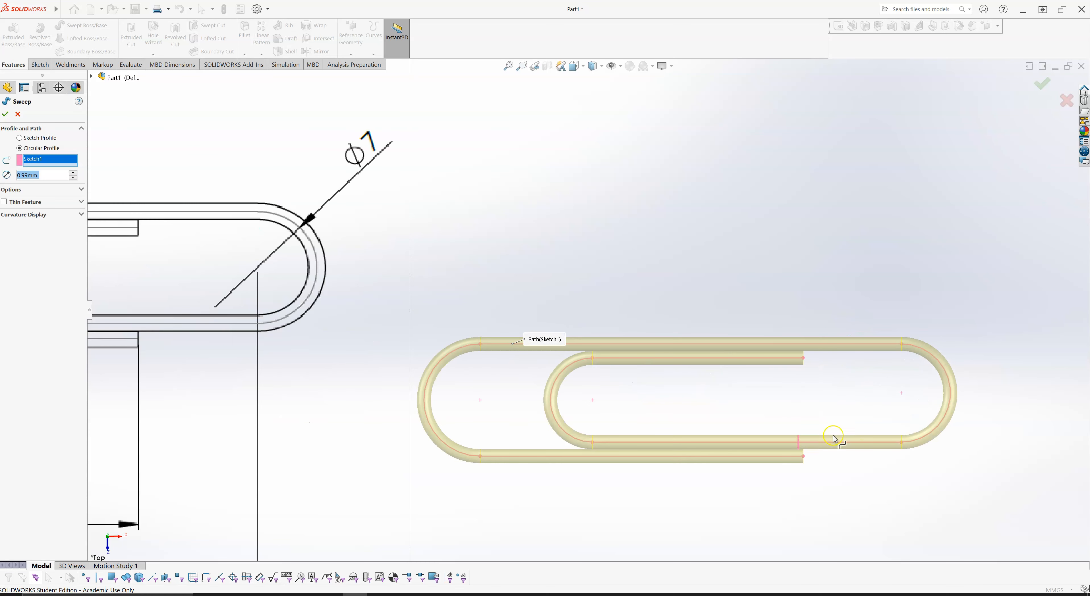
pyautogui.scroll(2, 782, 404)
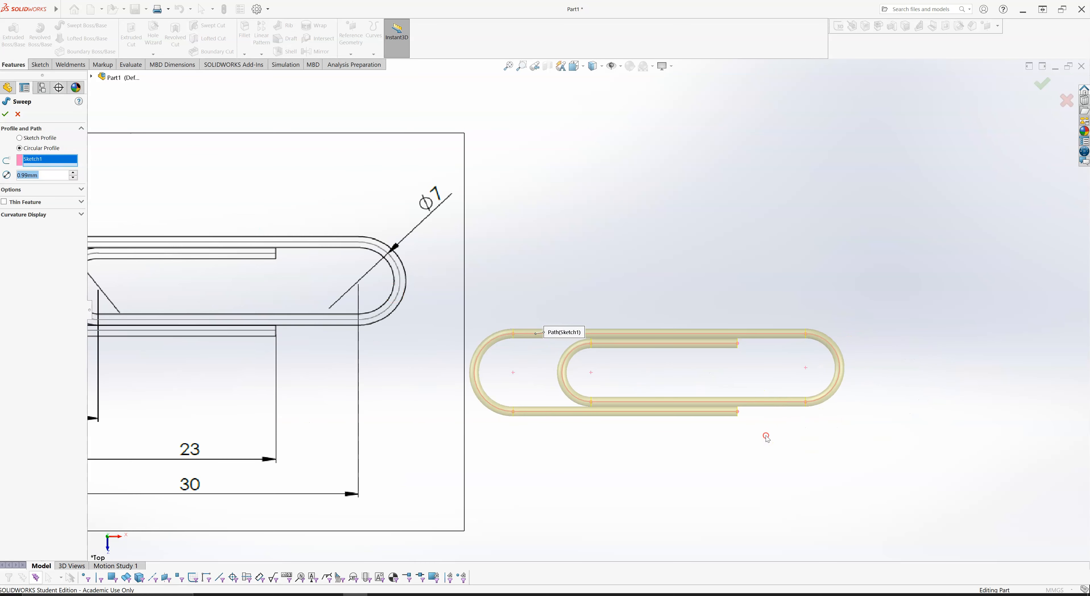
pyautogui.scroll(-3, 735, 429)
pyautogui.scroll(-3, 738, 421)
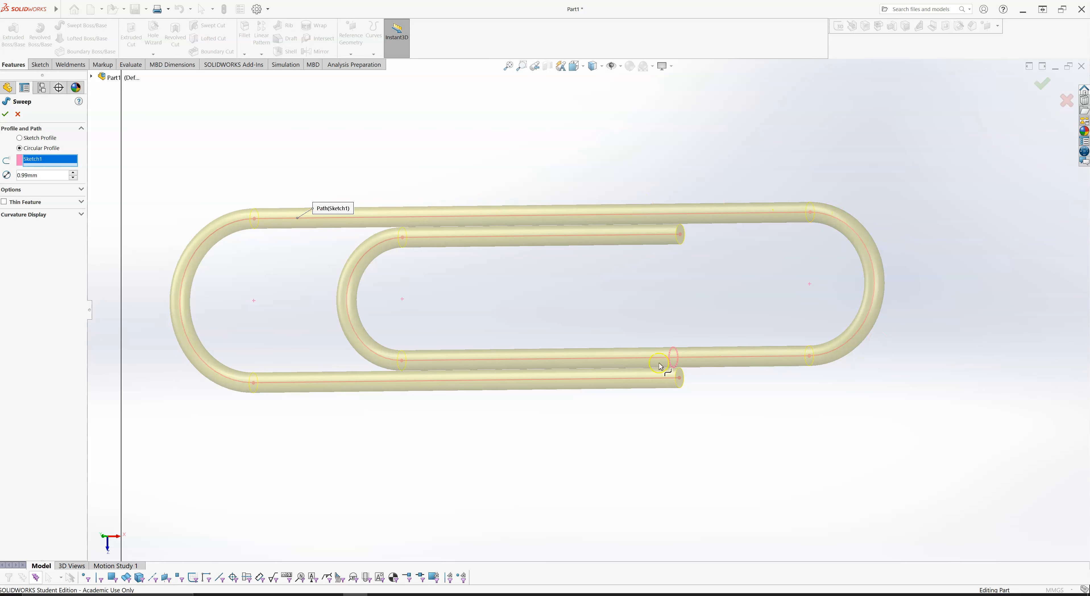
pyautogui.scroll(5, 699, 233)
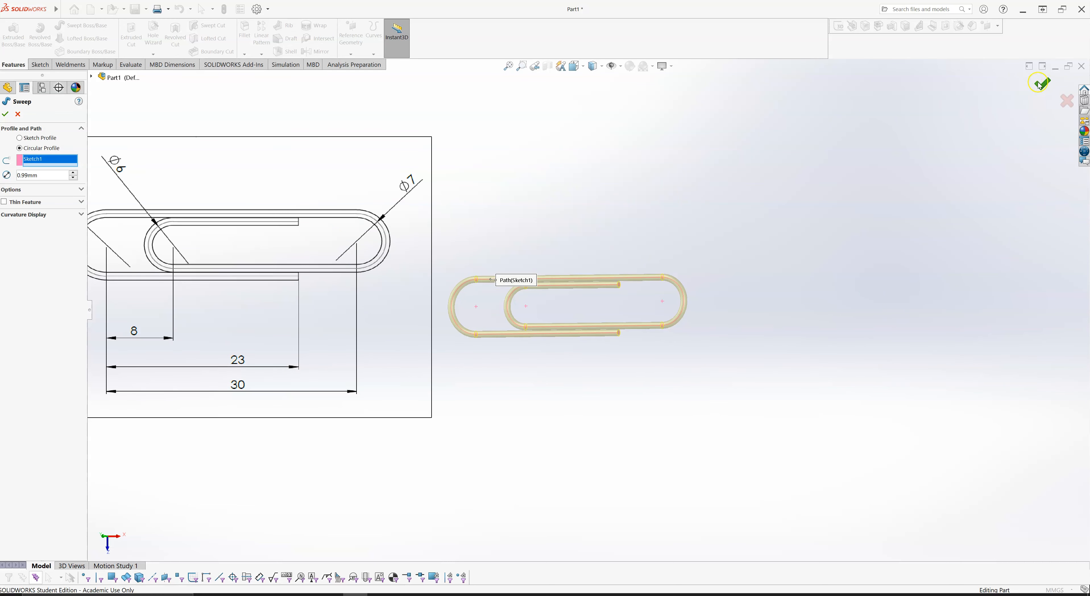
pyautogui.click(5, 114)
# - Examine the clearance between the inner free end and the neighbouring upper wire, and clear the sweep's selection
pyautogui.scroll(-10, 600, 331)
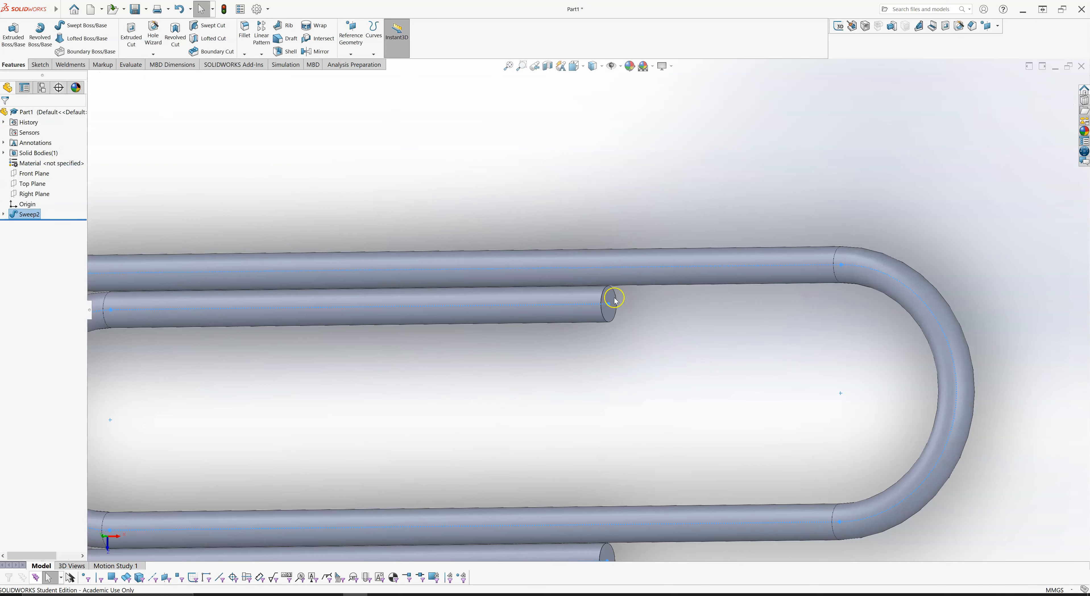
pyautogui.scroll(-3, 605, 298)
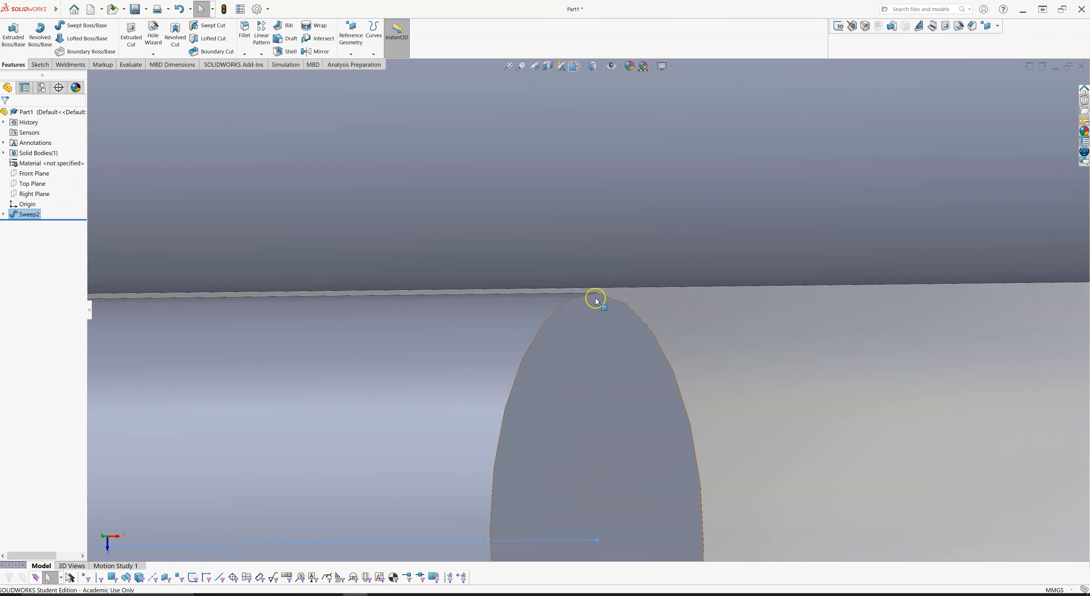
pyautogui.scroll(2, 594, 292)
pyautogui.scroll(-1, 594, 303)
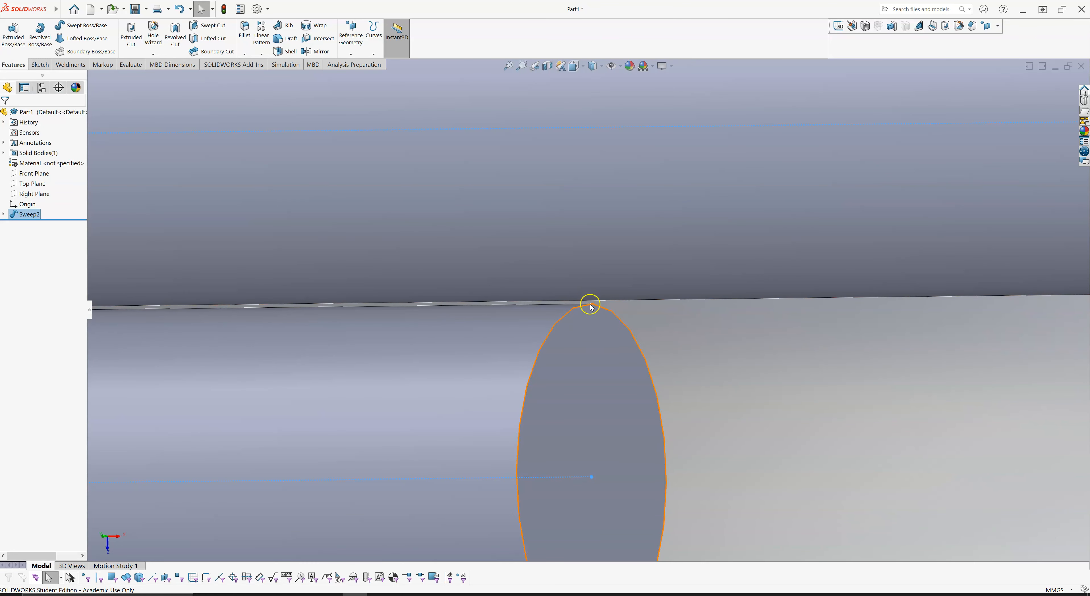
pyautogui.moveTo(691, 304); pyautogui.dragTo(649, 311, button='middle')
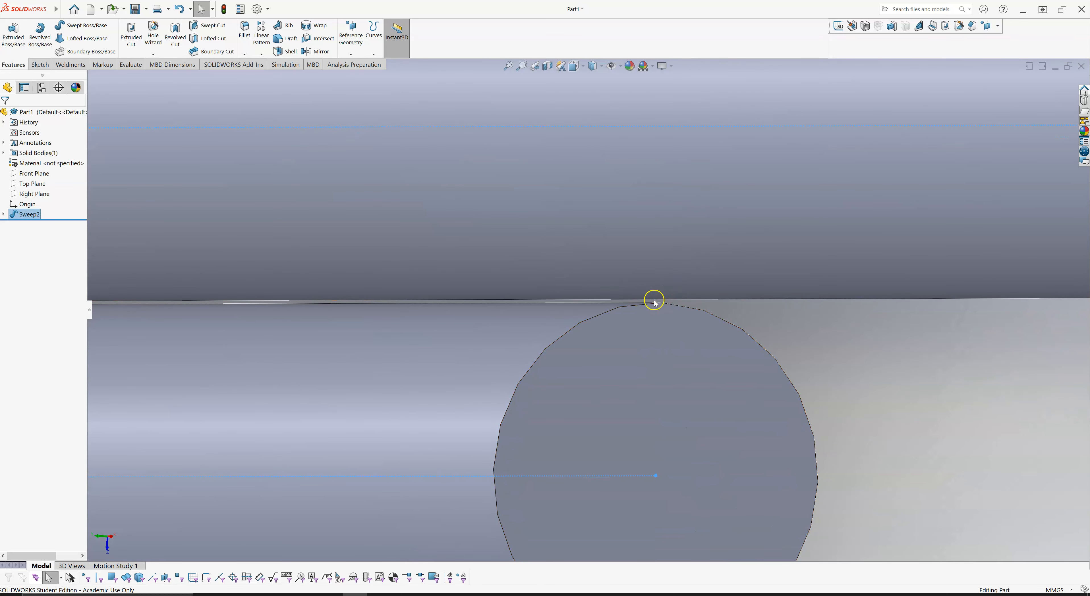
pyautogui.scroll(2, 652, 301)
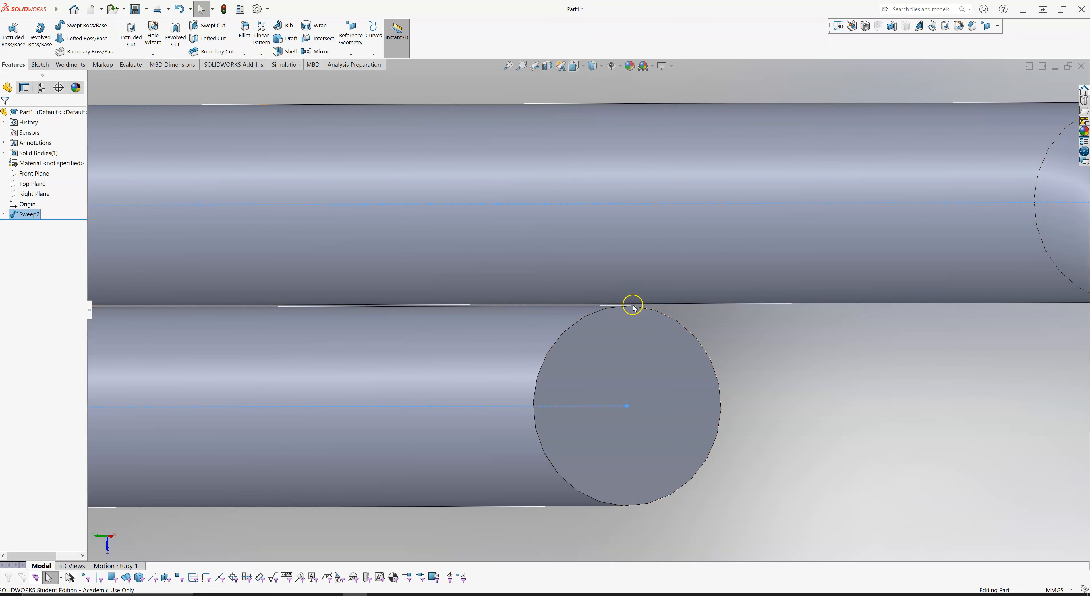
pyautogui.scroll(8, 632, 308)
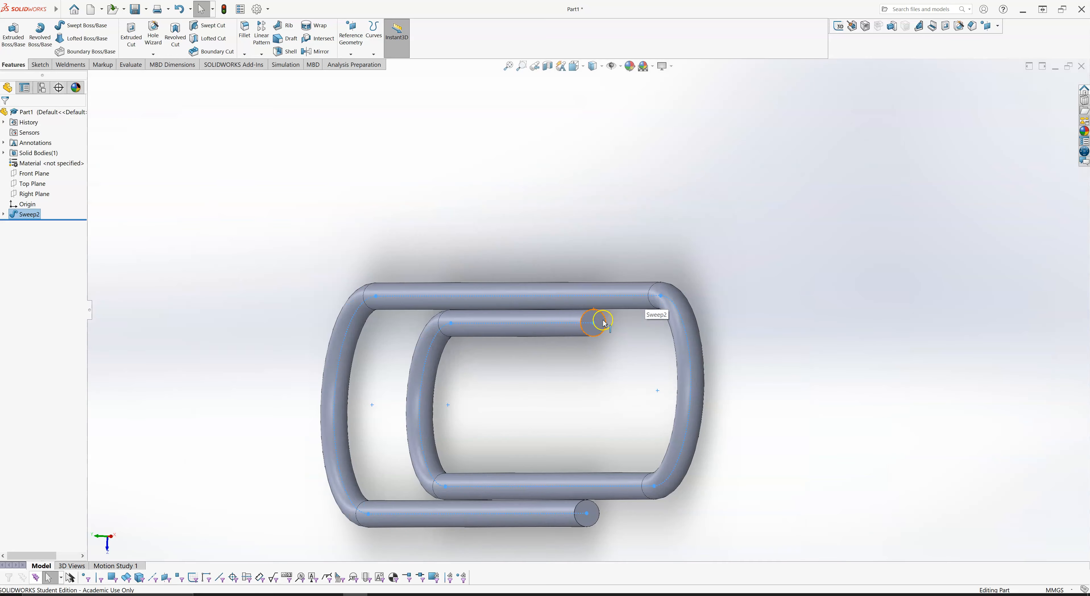
pyautogui.scroll(8, 572, 373)
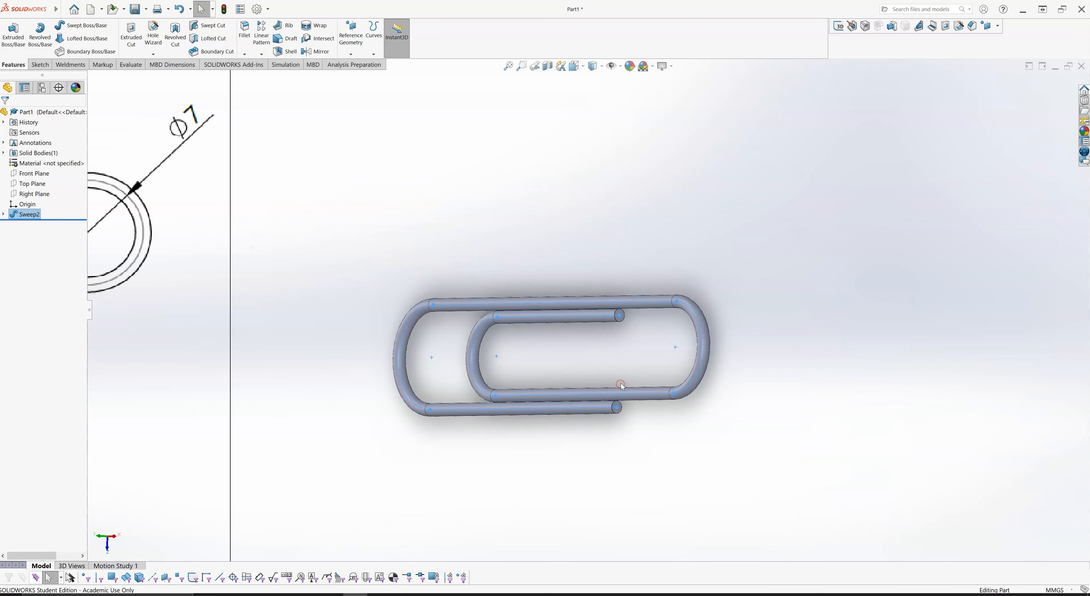
pyautogui.scroll(6, 595, 351)
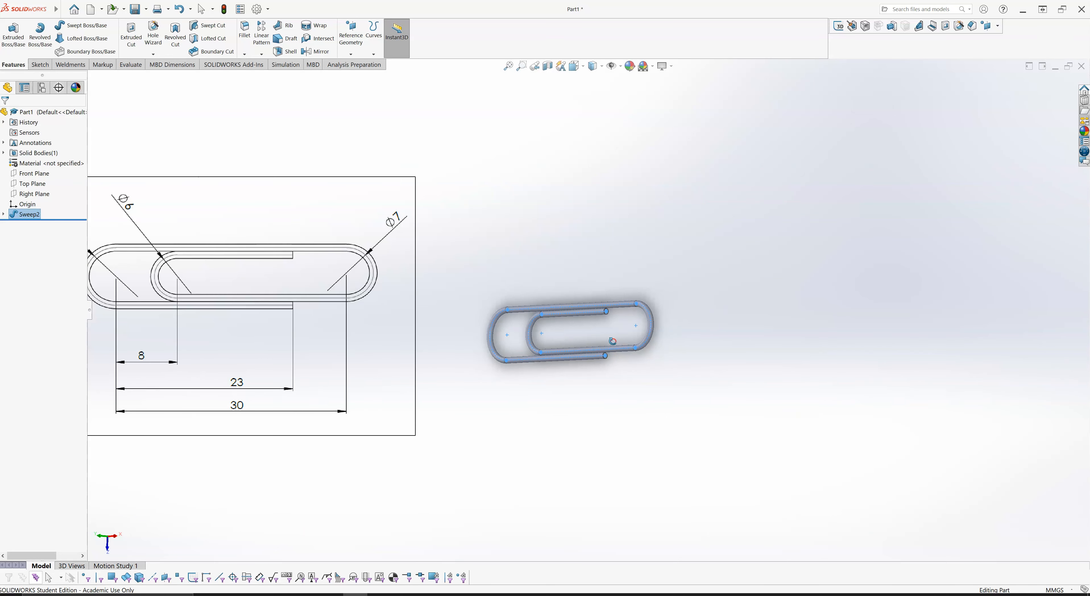
pyautogui.scroll(-2, 569, 330)
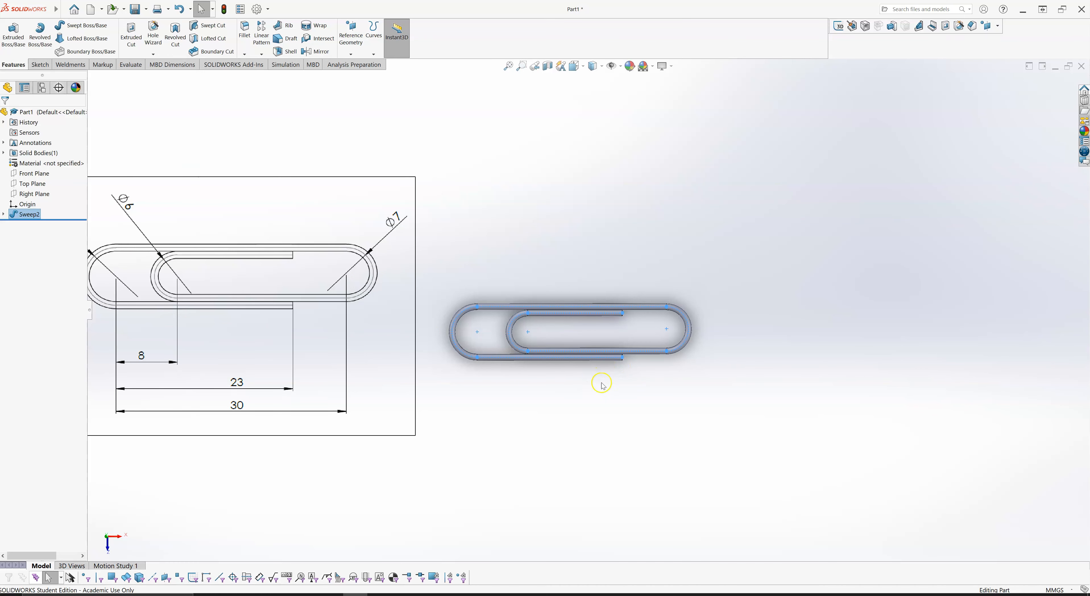
pyautogui.click(625, 377)
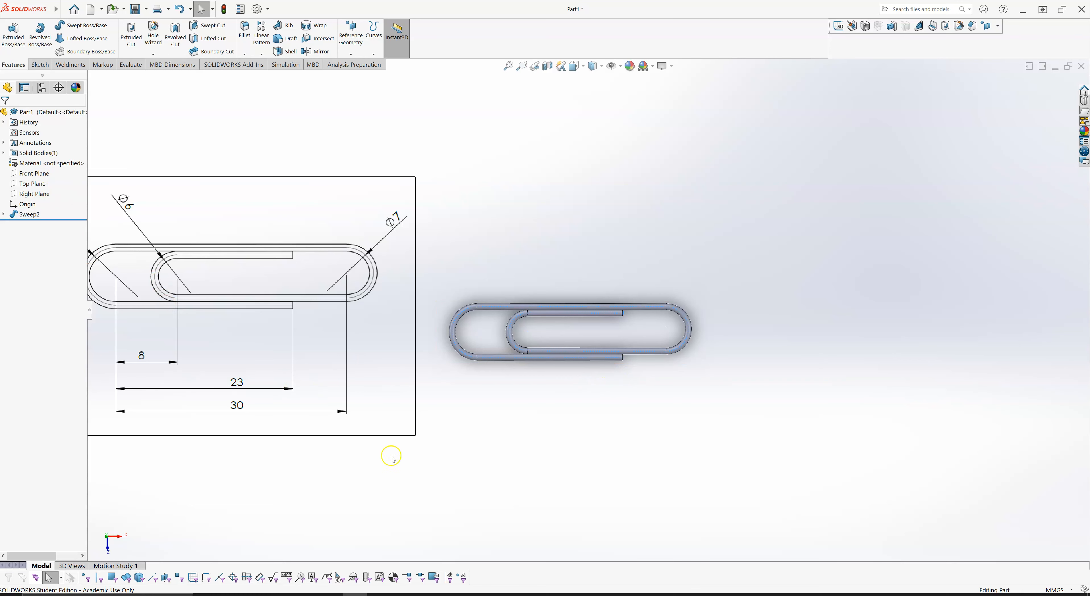